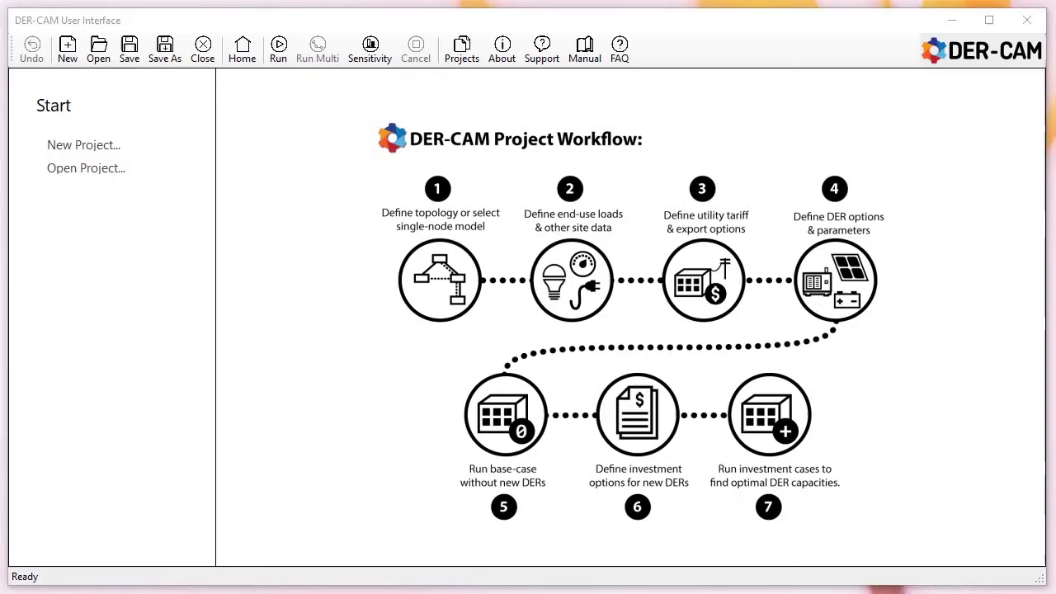
- Start a new single-node project named dercam_tutorial_project using DER-CAM+ Version 5.9 Full
left_click(68, 48)
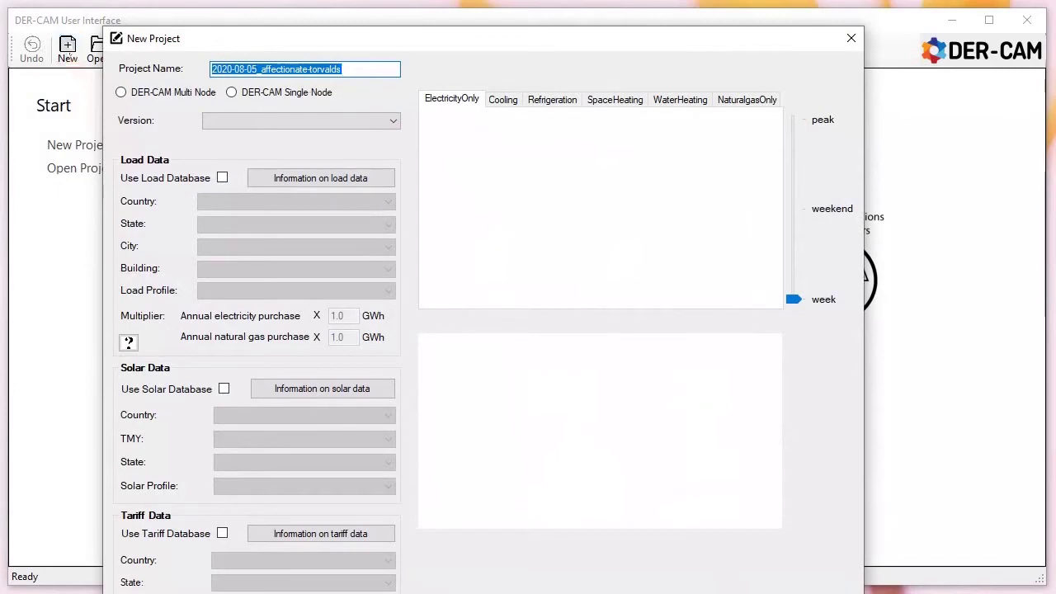
type("der-cam_t")
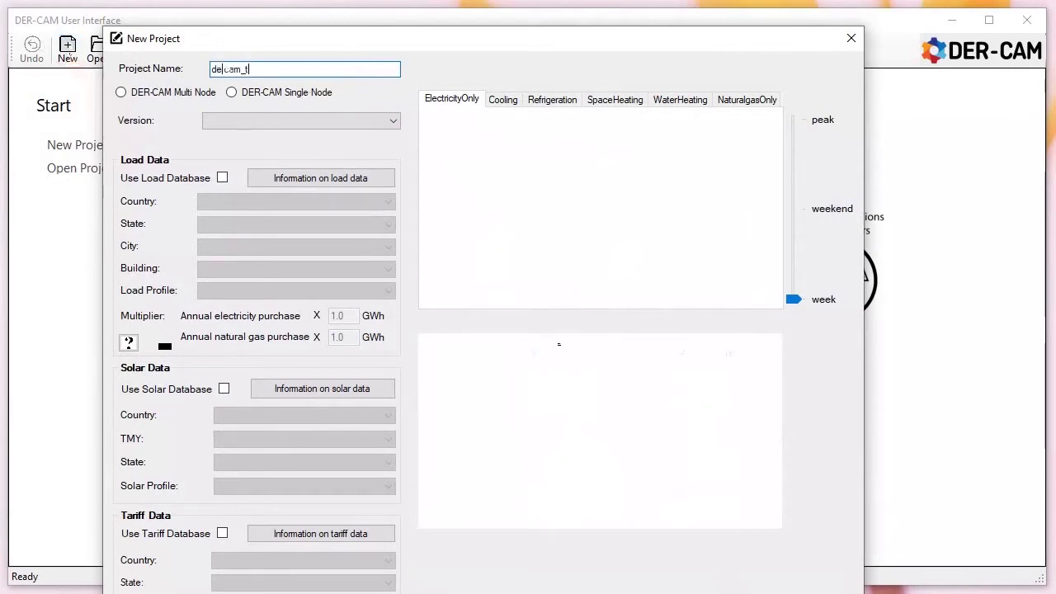
type("utorial_project")
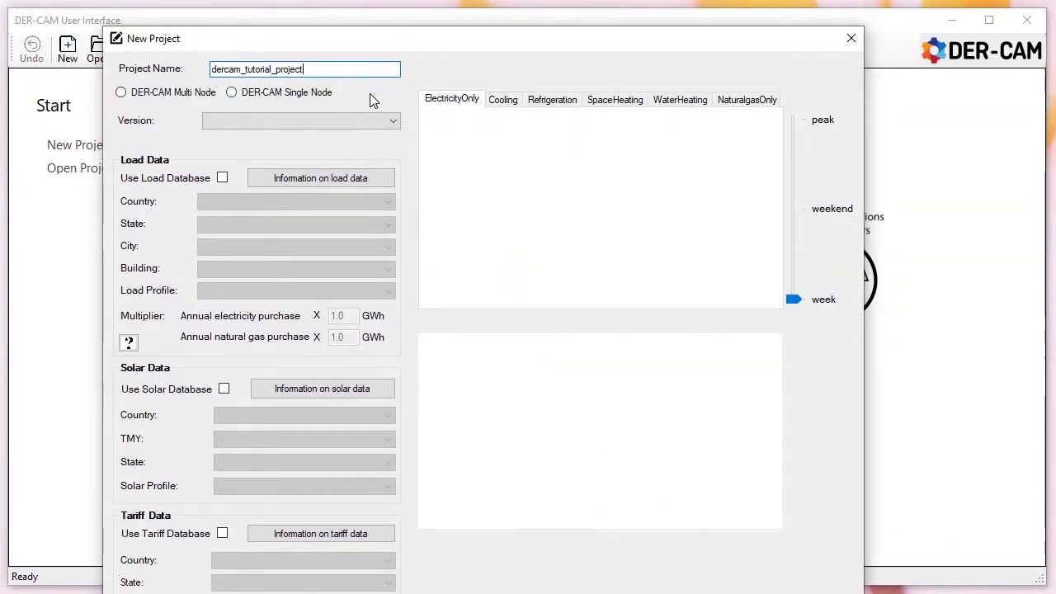
left_click(231, 92)
left_click(257, 125)
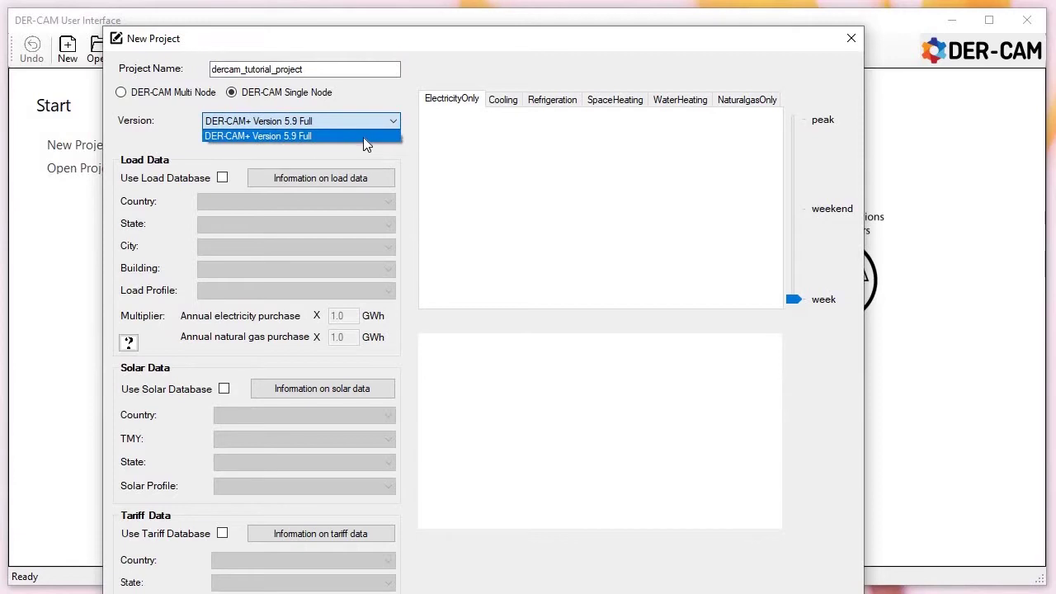
left_click(364, 137)
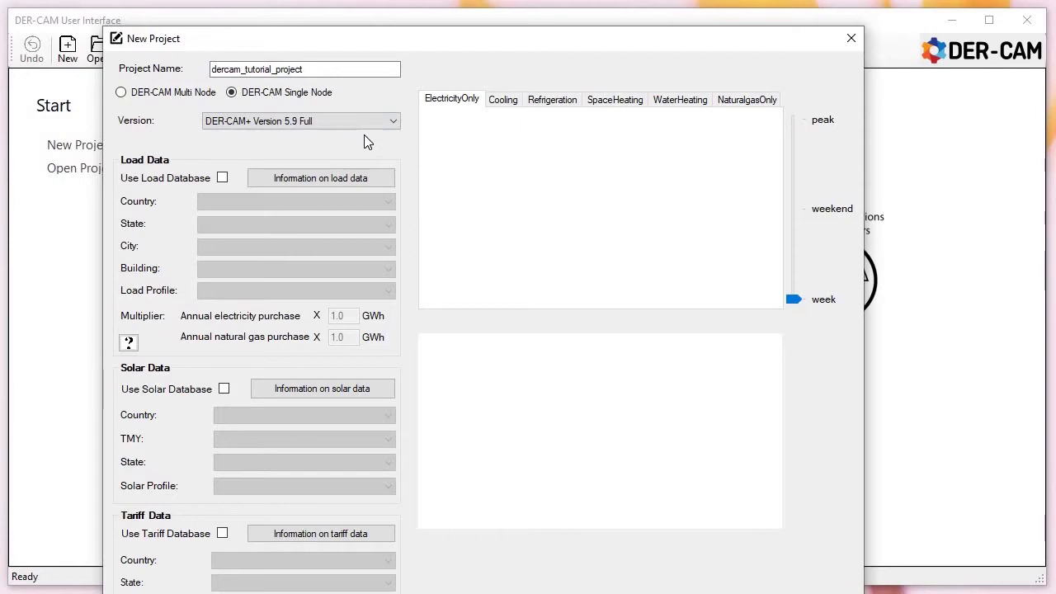
- Enable the load database and set its location to USA, CA, San Francisco
left_click(224, 176)
left_click(225, 205)
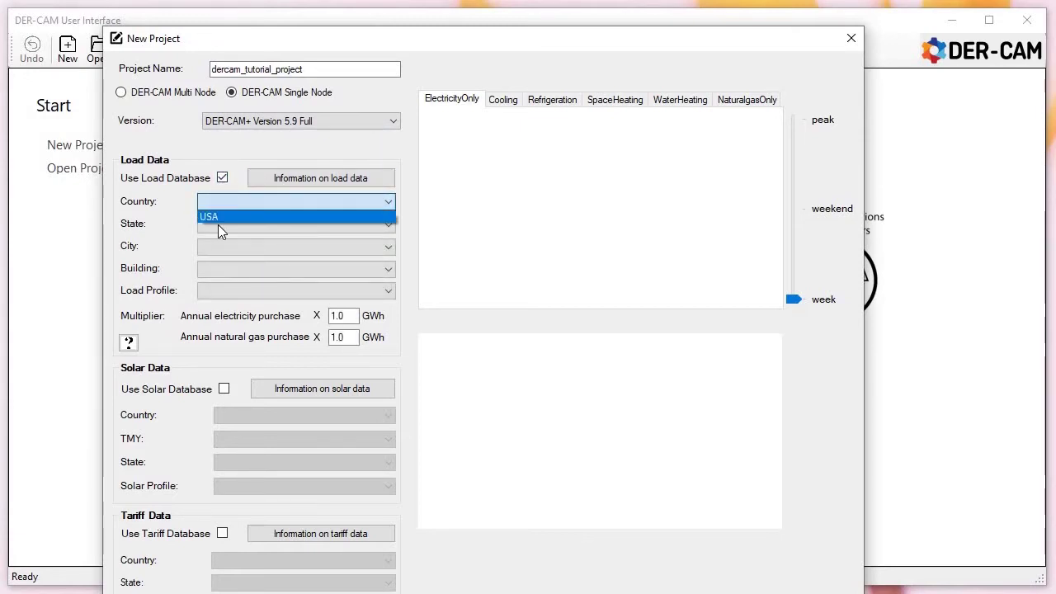
left_click(217, 217)
left_click(228, 225)
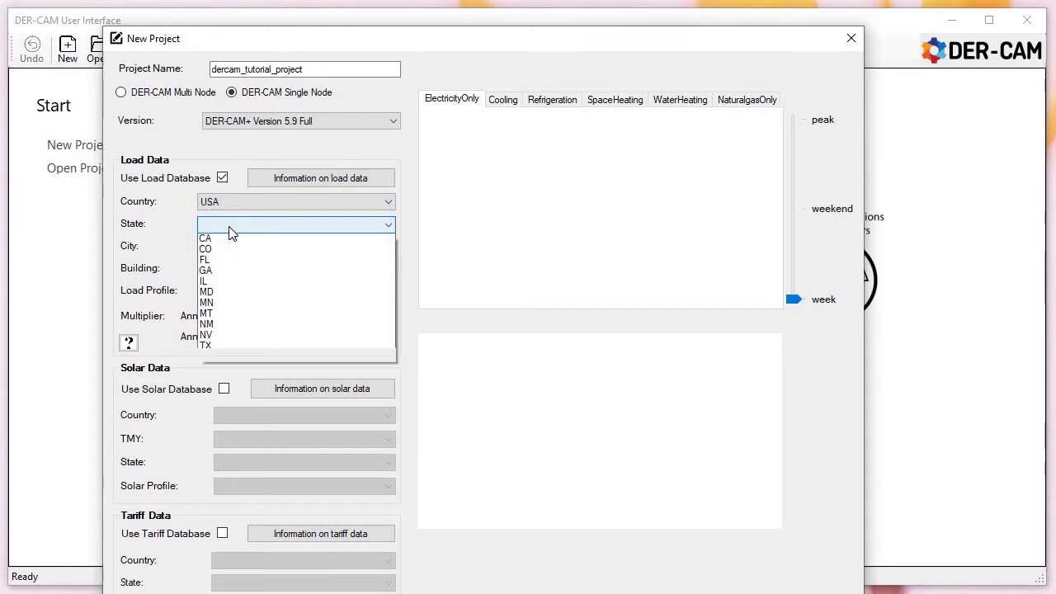
left_click(233, 260)
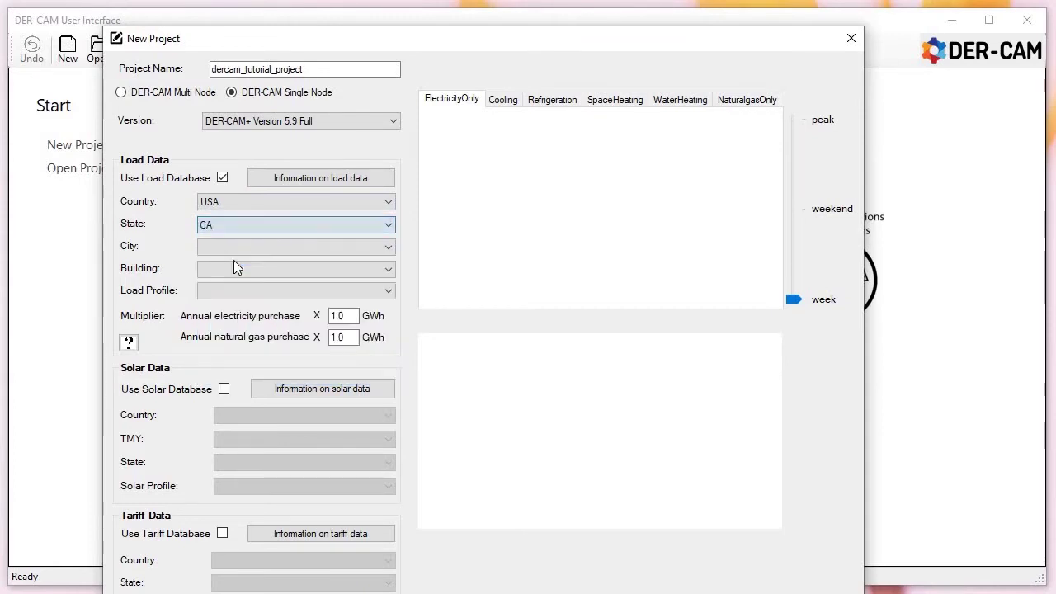
left_click(235, 244)
left_click(236, 273)
- Choose the LargeOffice building with the Post 1980.xlsx load profile for the load data
left_click(237, 271)
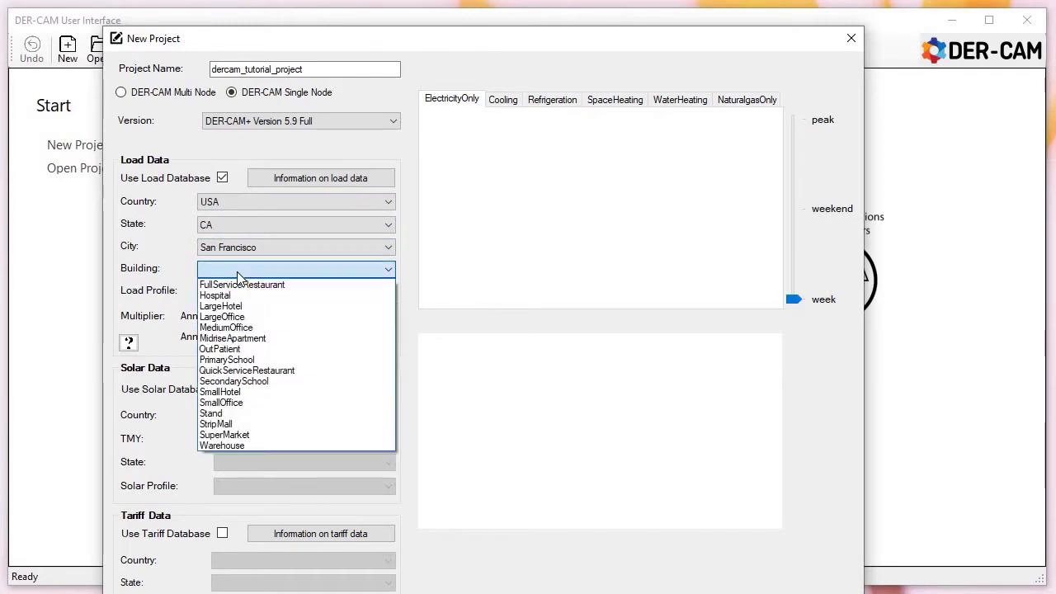
left_click(244, 317)
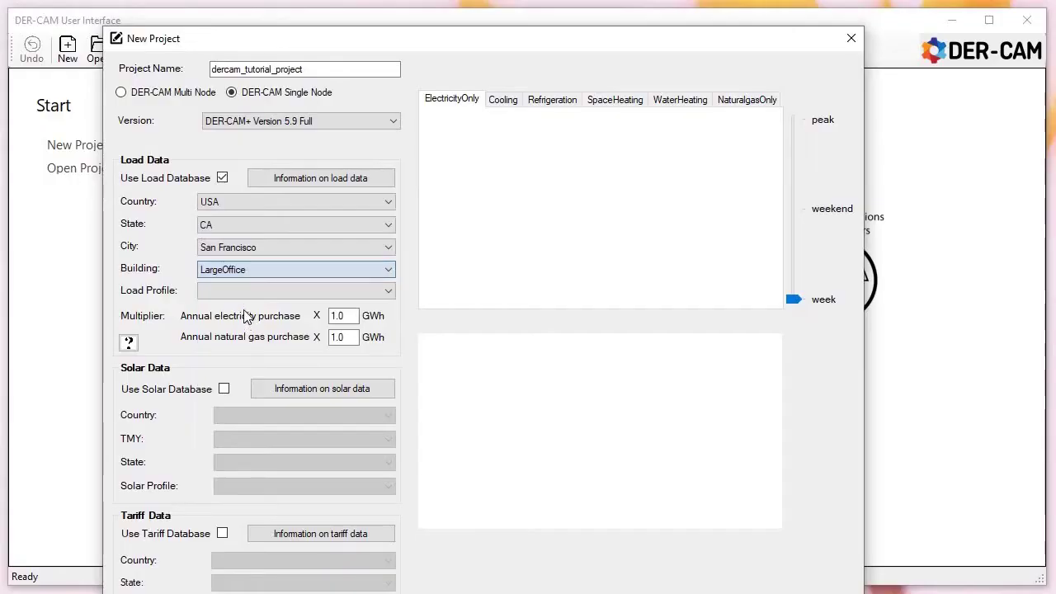
left_click(241, 288)
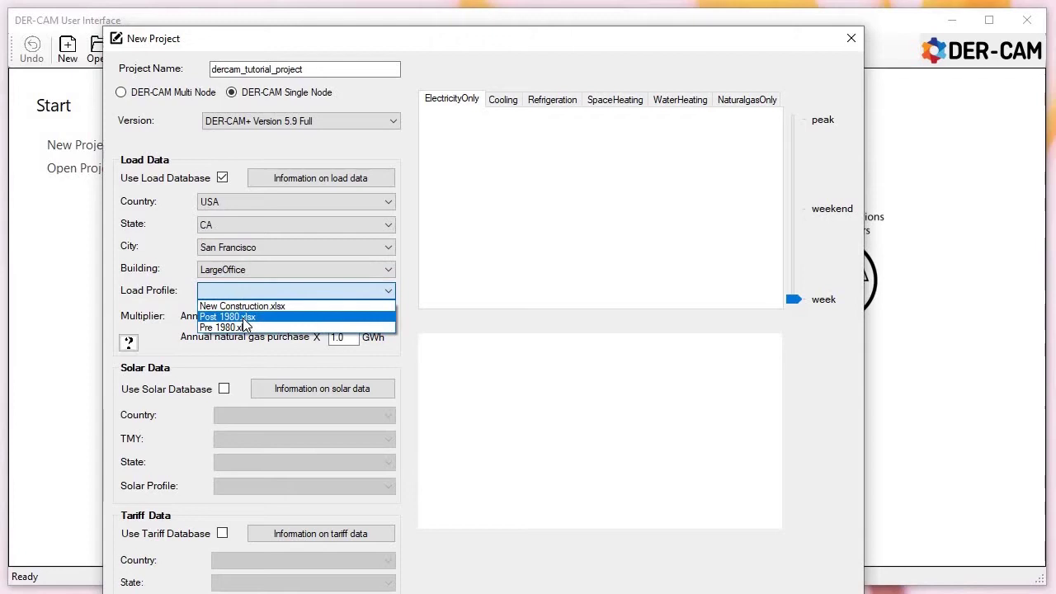
left_click(318, 320)
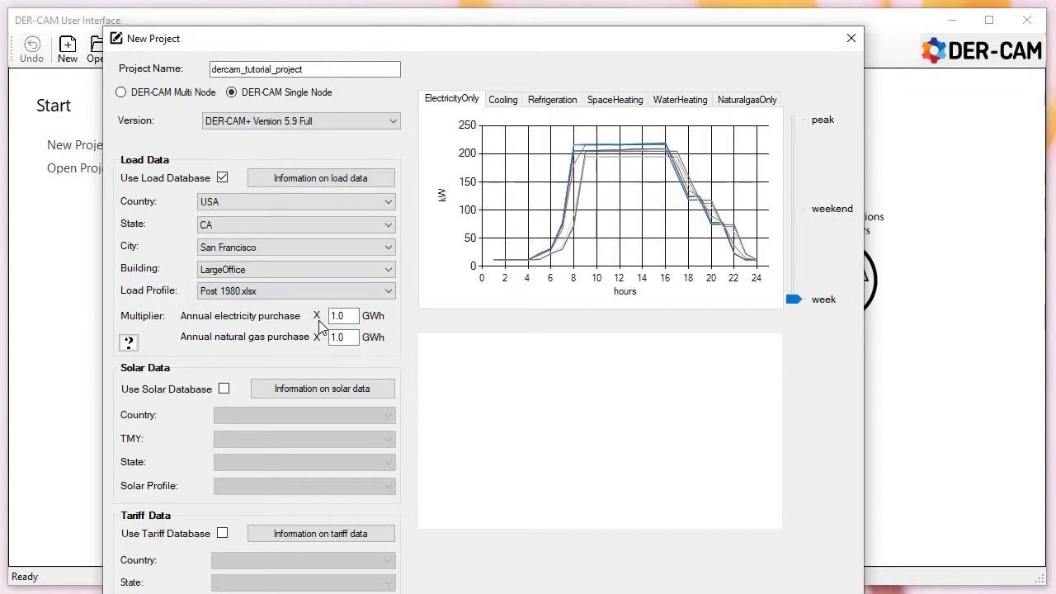
- Set the annual electricity purchase to 0.8 GWh and natural gas purchase to 0.2 GWh, and review the cooling, heating and electricity load charts
double_click(353, 316)
type("0.8")
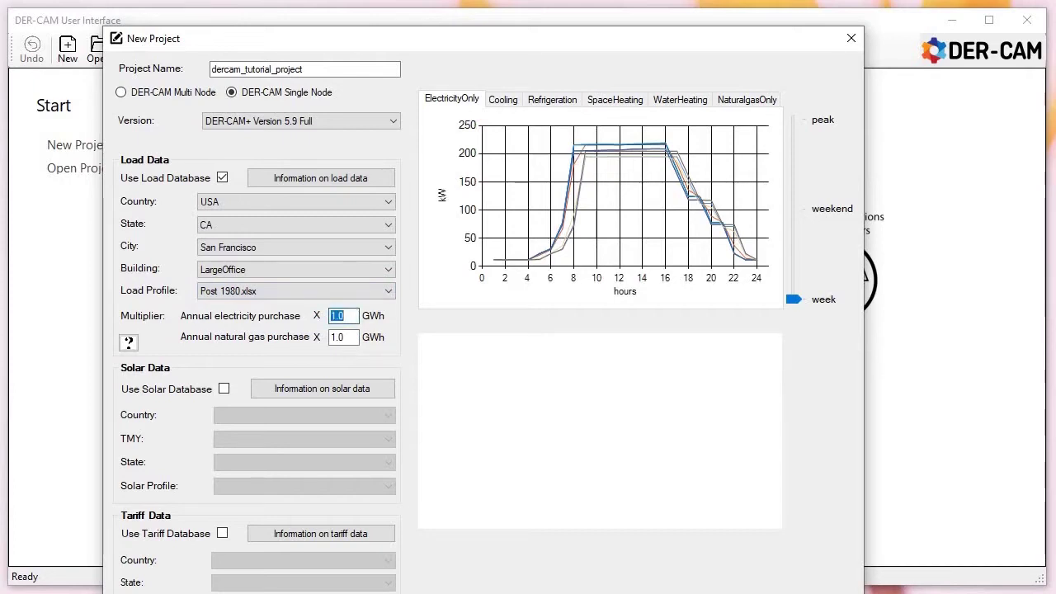
left_click(357, 337)
double_click(357, 337)
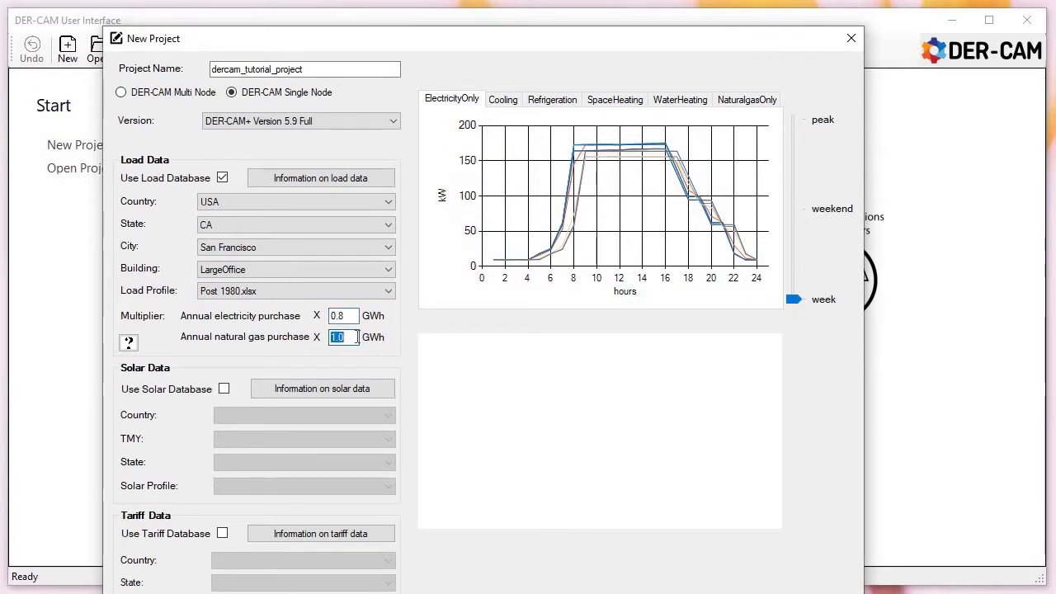
type("0.2")
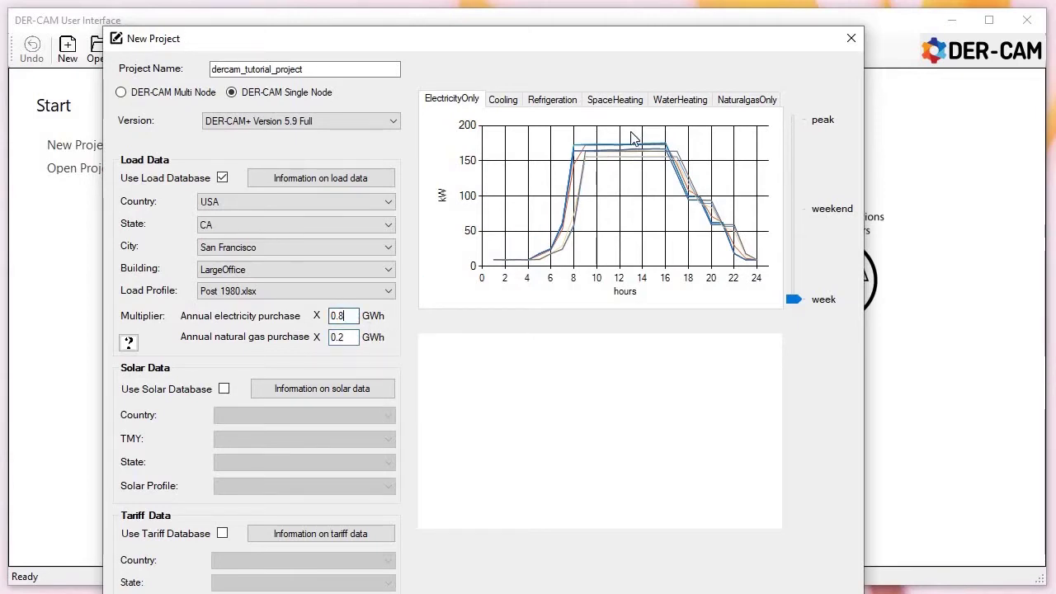
left_click(500, 100)
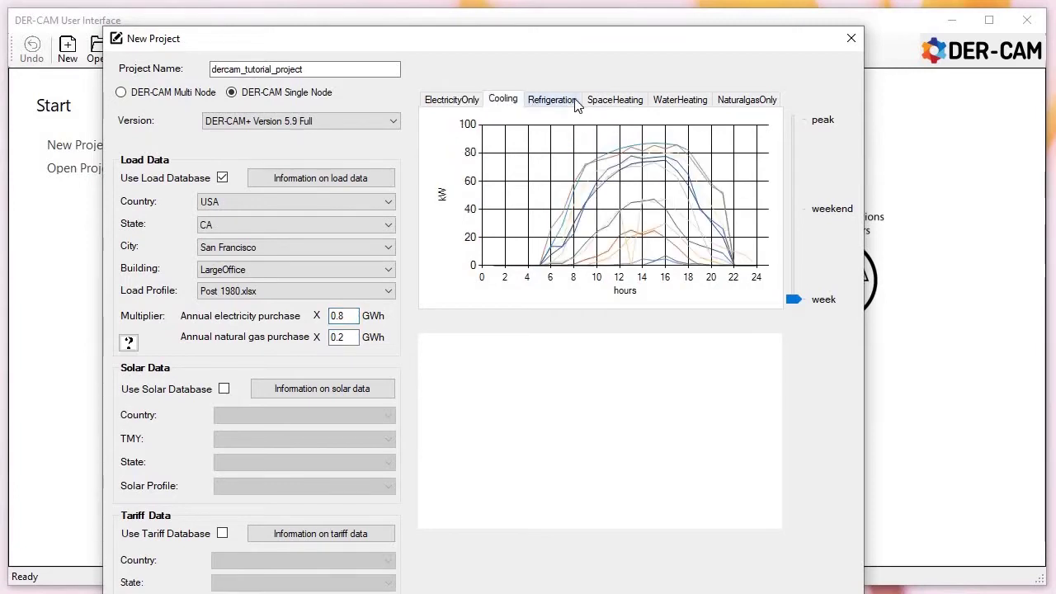
left_click(678, 102)
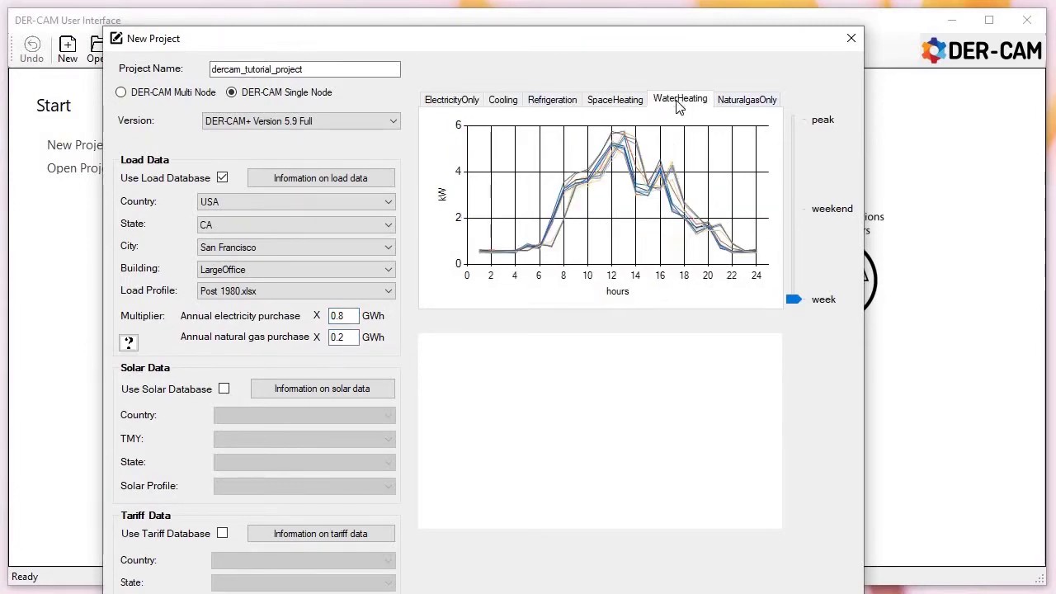
left_click(611, 101)
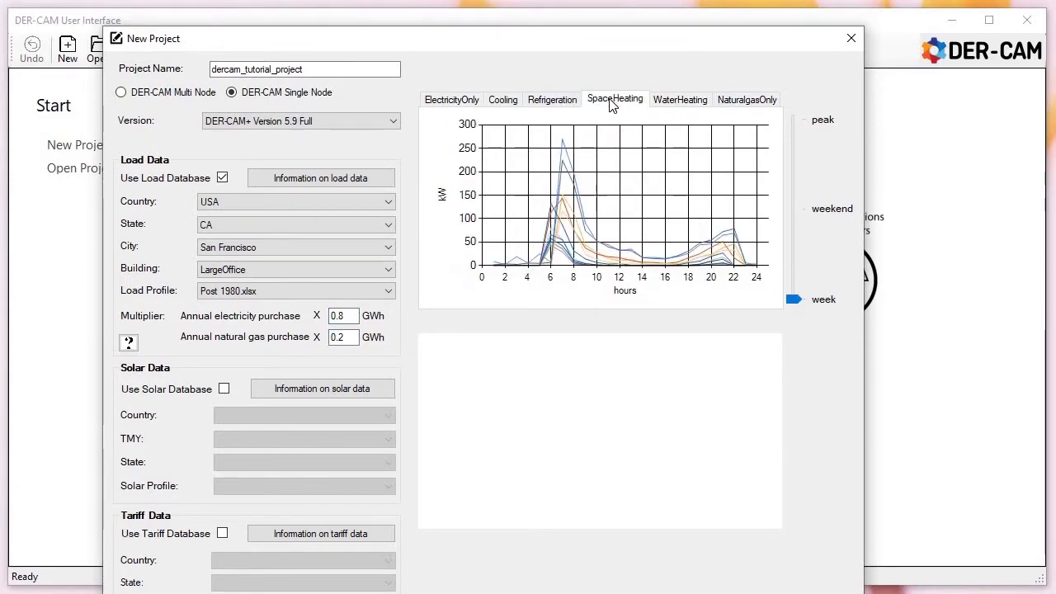
left_click(456, 105)
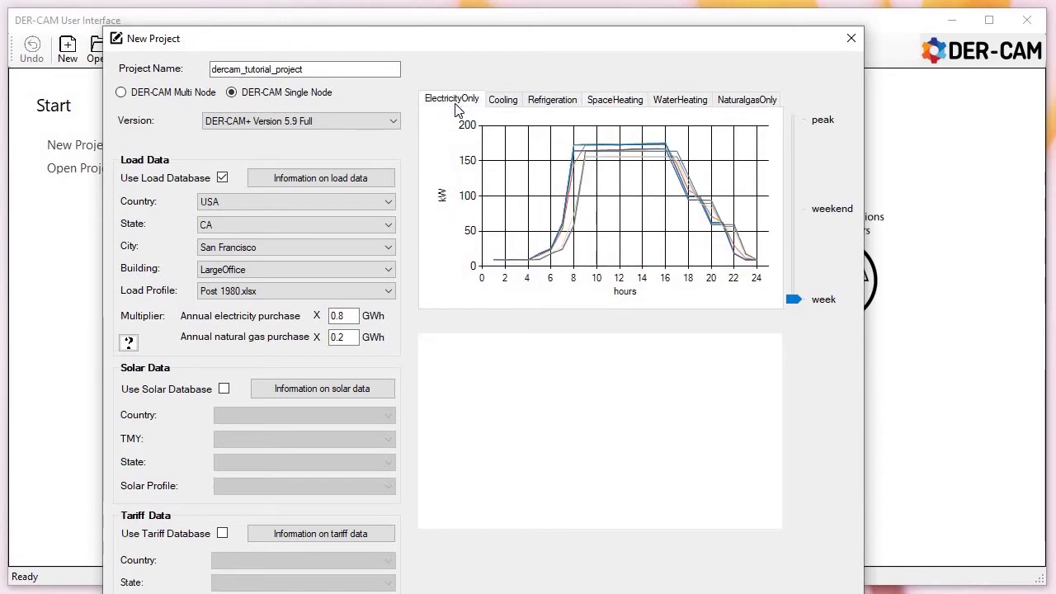
- Enable the solar database and set it to USA, TMY 3 and California
left_click(224, 389)
left_click(243, 418)
left_click(241, 428)
left_click(245, 438)
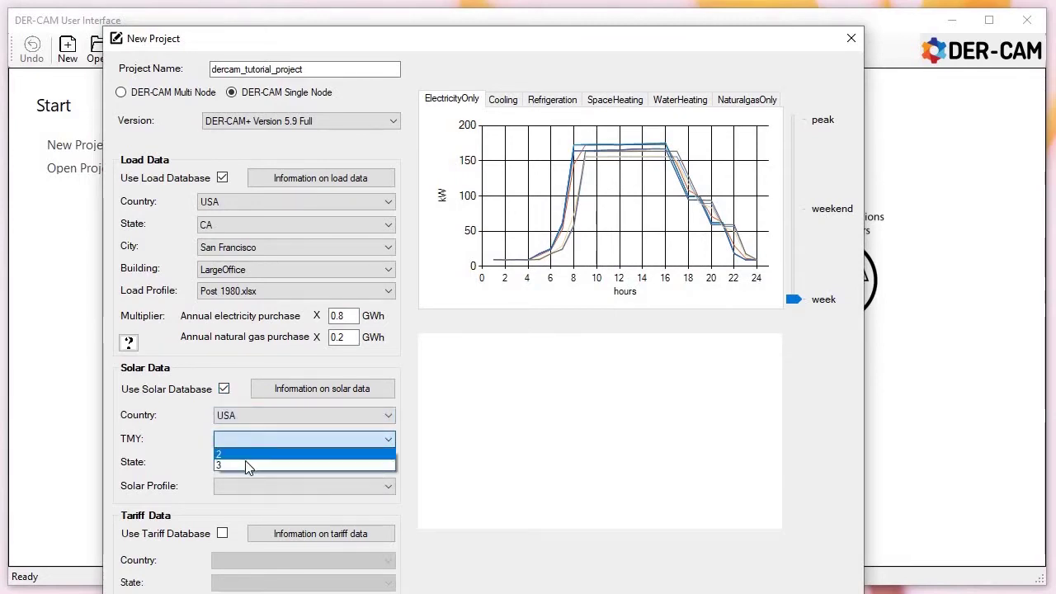
left_click(245, 461)
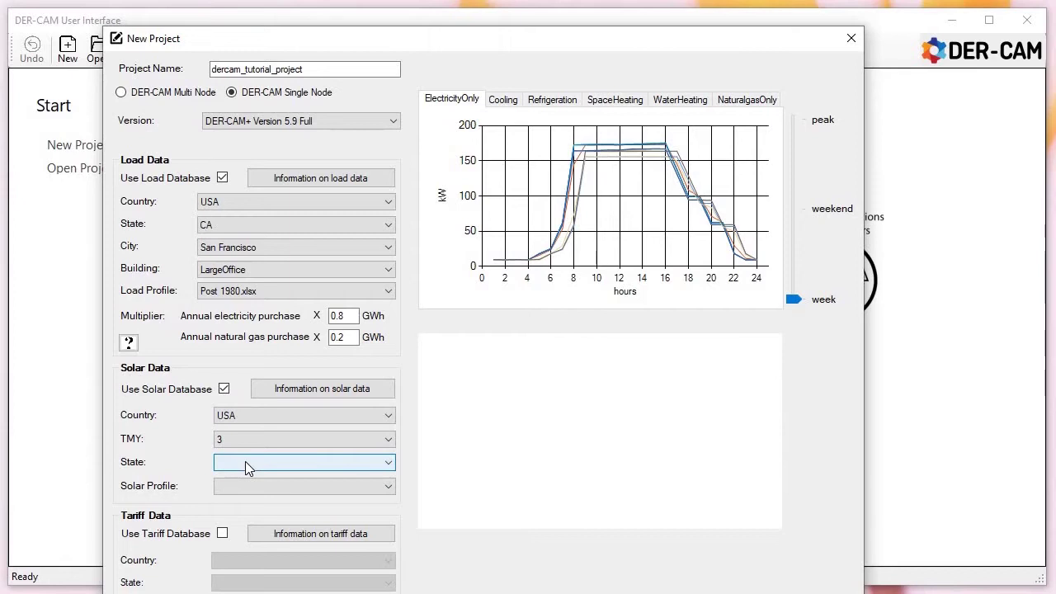
left_click(245, 462)
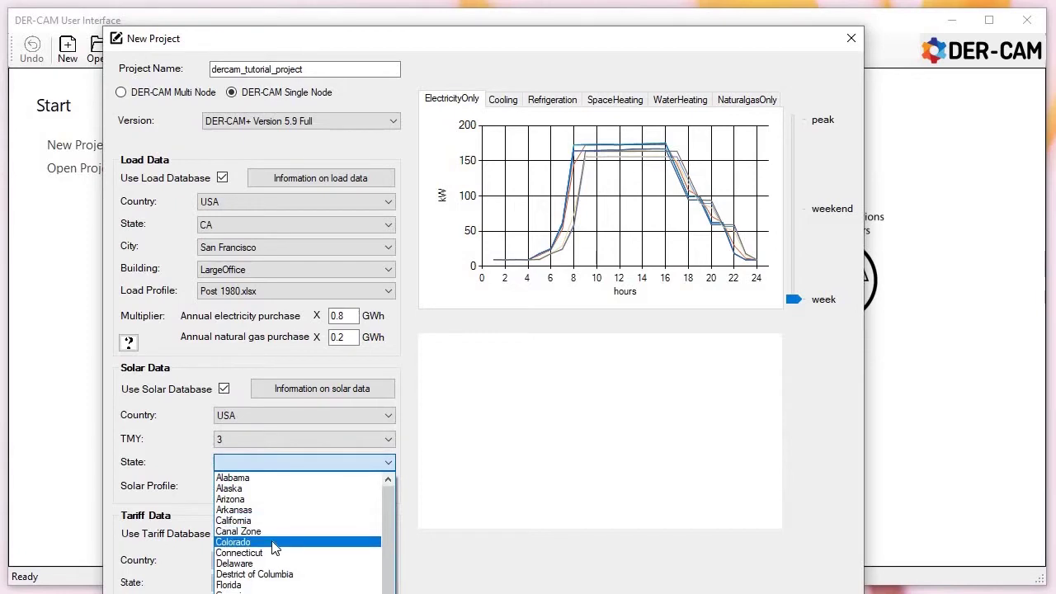
left_click(274, 520)
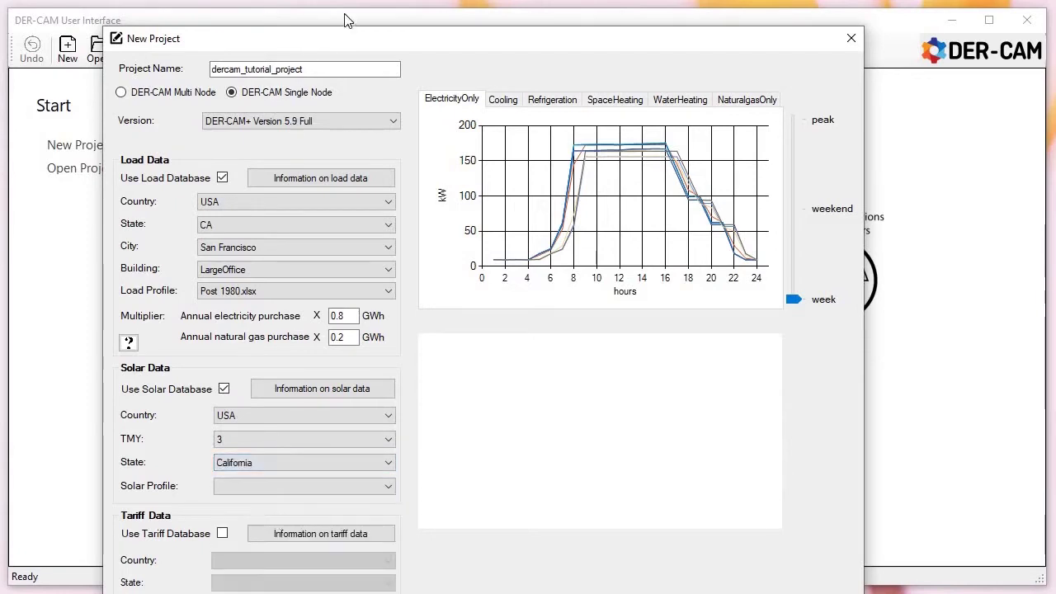
- Choose SAN FRANCISCO INTL AP.xls as the solar profile
left_click_drag(351, 38, 353, 12)
left_click(343, 388)
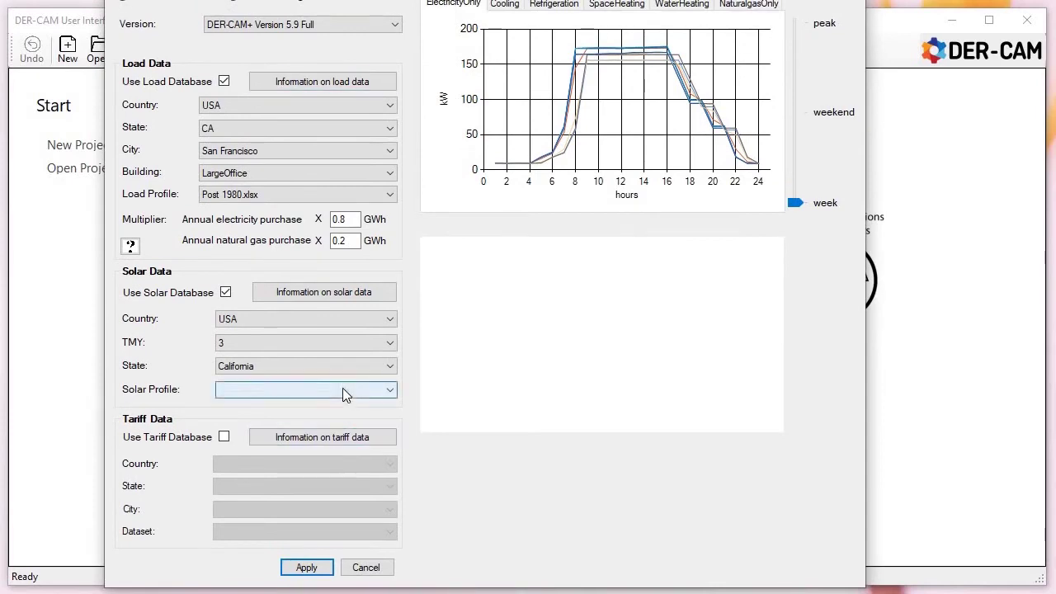
scroll(334, 508, "down", 6)
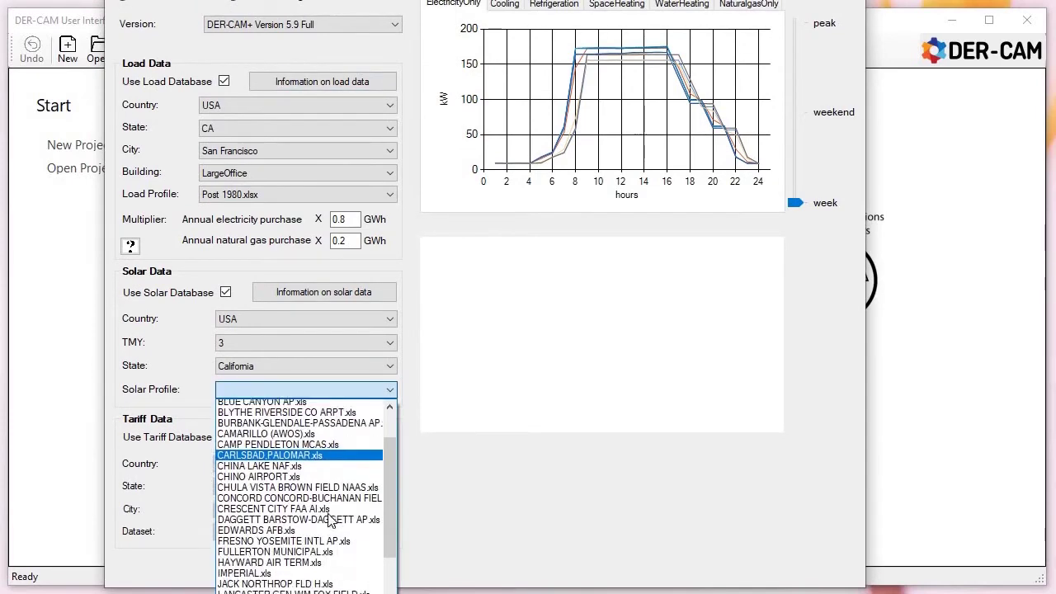
scroll(332, 518, "down", 9)
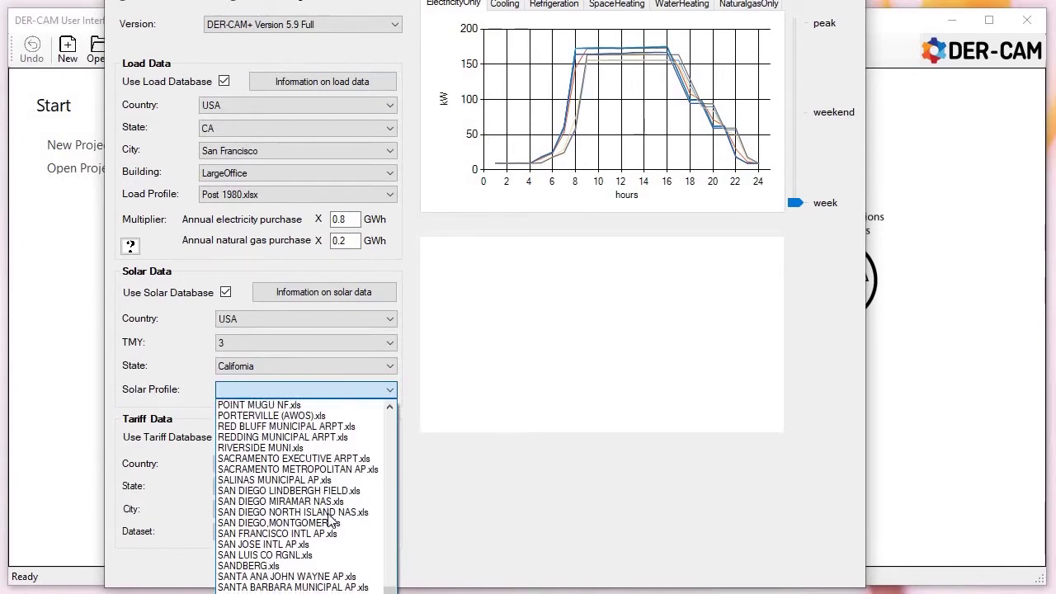
left_click(282, 533)
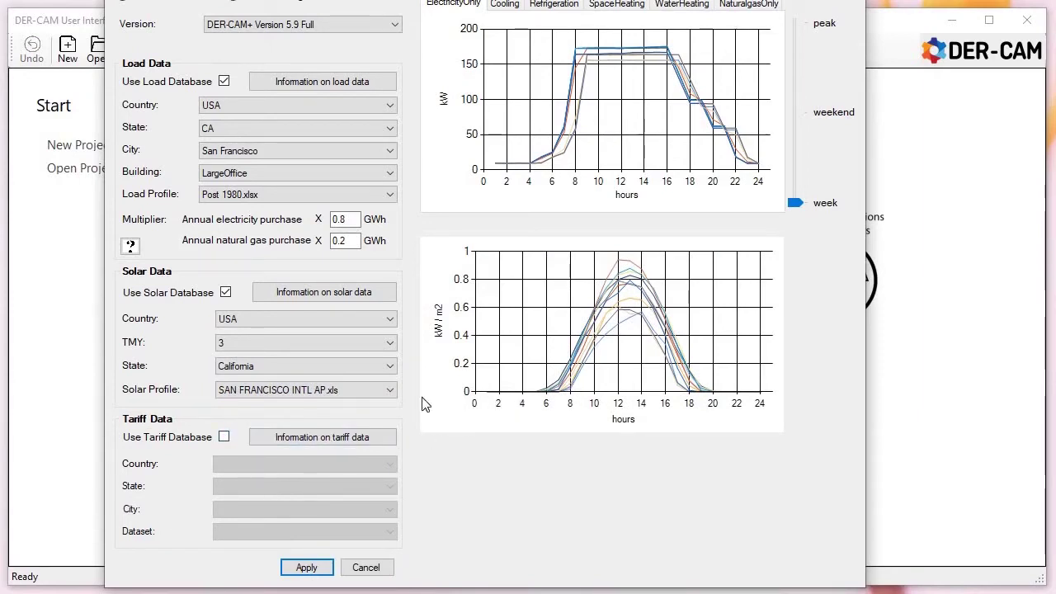
- Enable the tariff database and set its location to USA, California, San Francisco
left_click(223, 436)
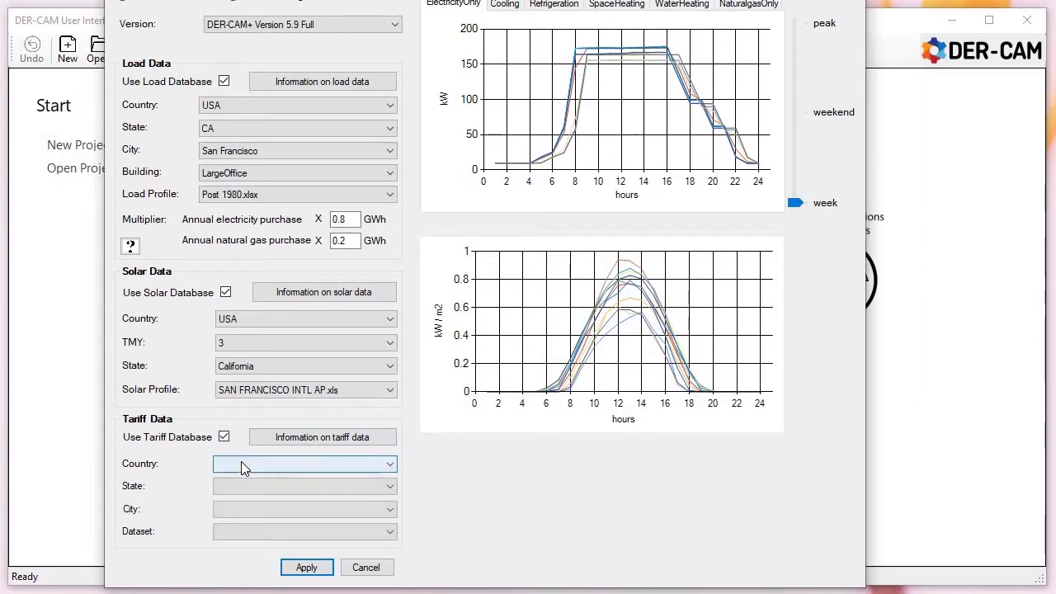
left_click(240, 465)
left_click(239, 477)
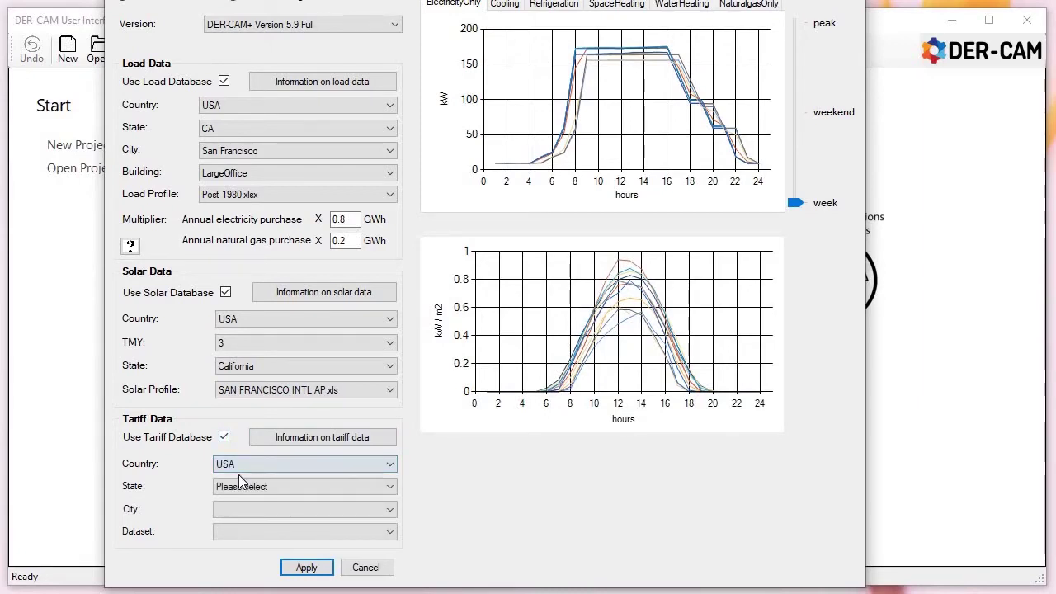
left_click(330, 487)
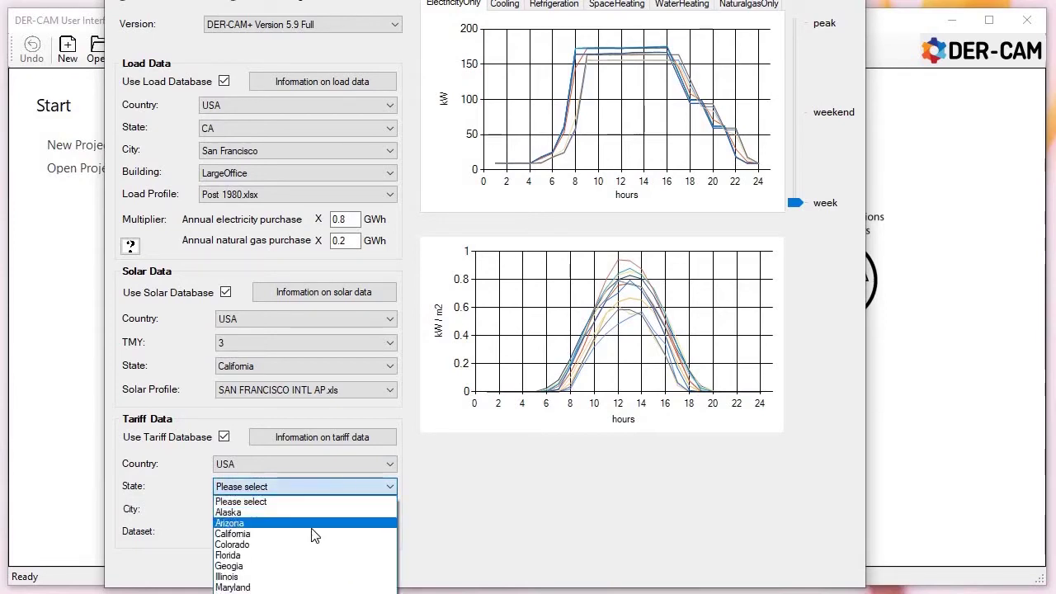
left_click(313, 533)
left_click(282, 509)
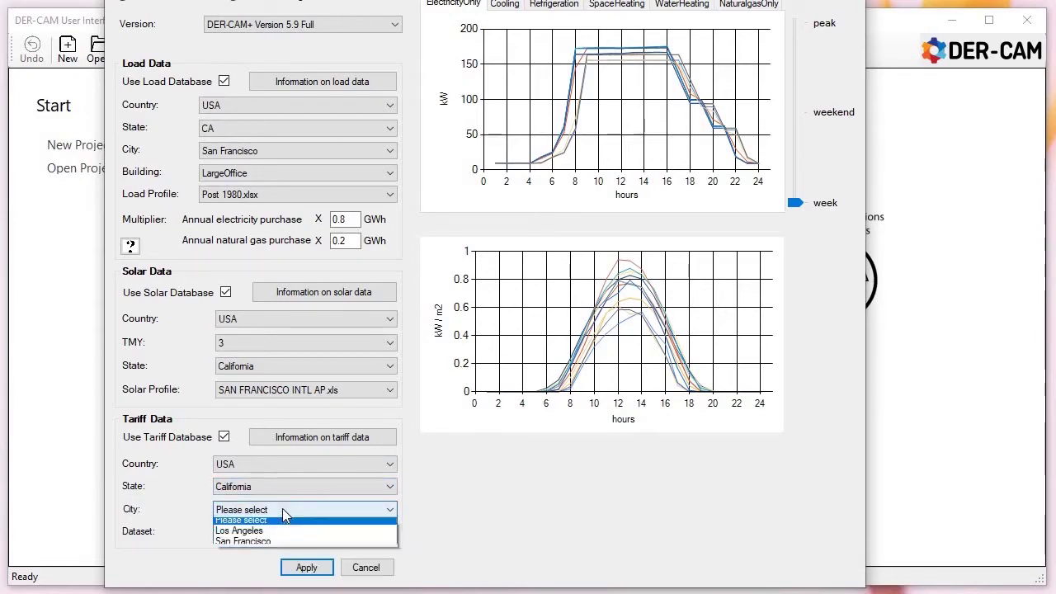
left_click(275, 546)
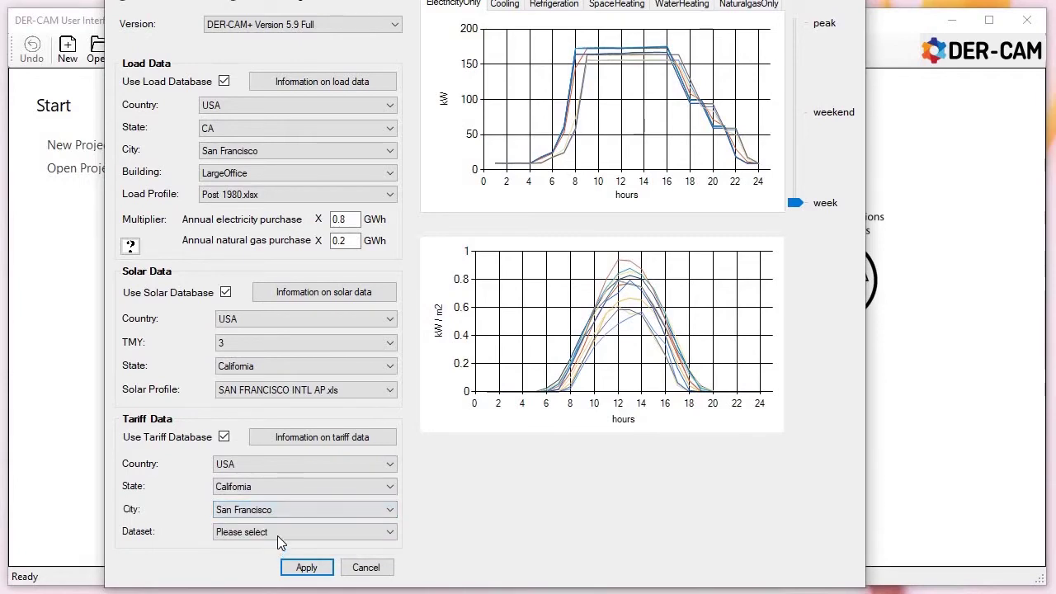
- Choose the San Francisco(PG&E)-Medium.xlsx tariff dataset and create the project with these settings
left_click(279, 532)
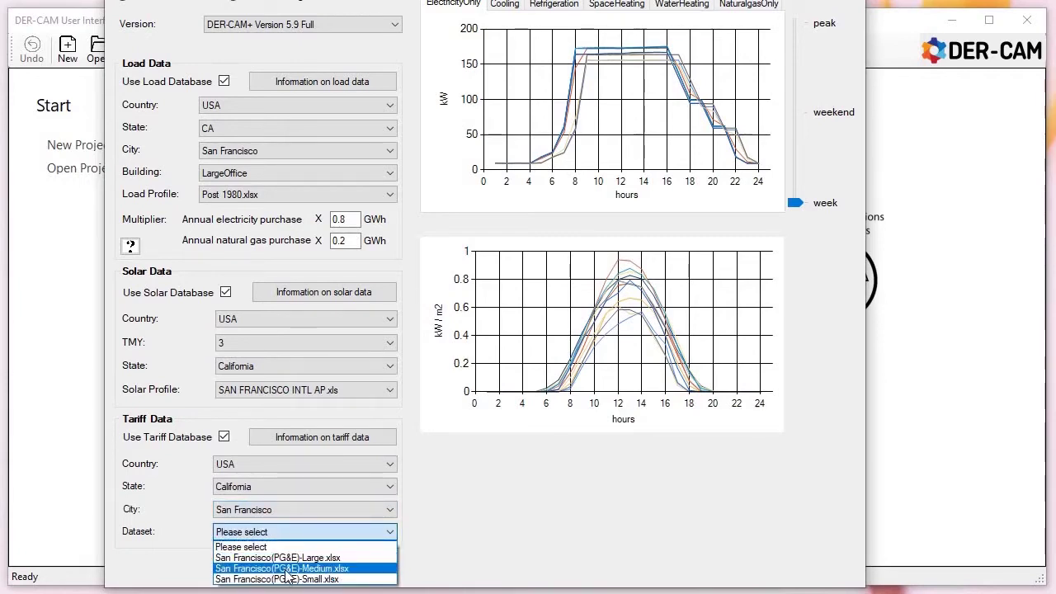
left_click(284, 569)
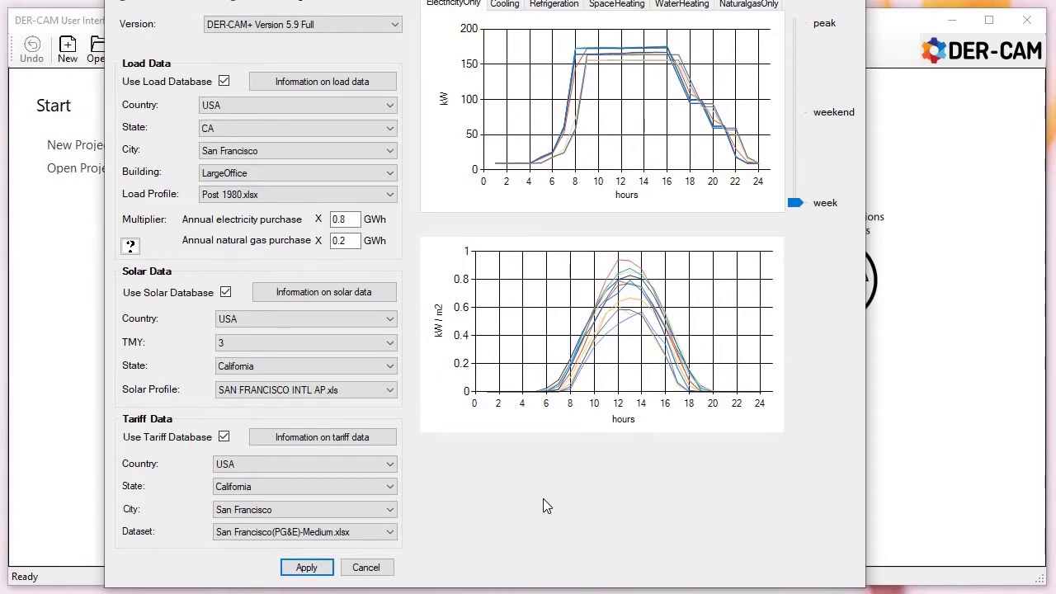
left_click(303, 568)
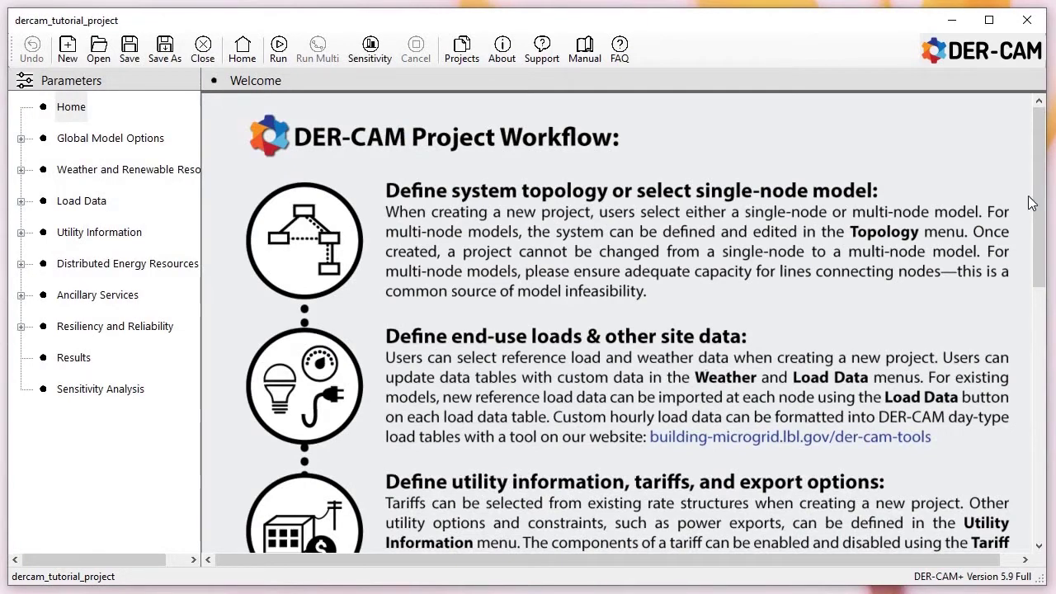
- Read through the project workflow overview on the Welcome page
left_click_drag(1039, 141, 1030, 413)
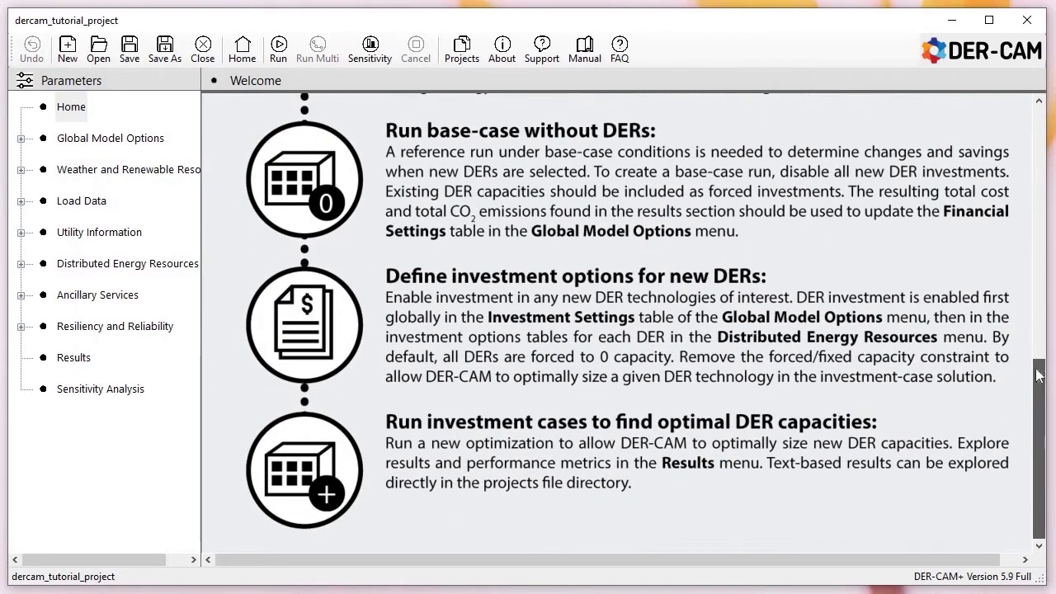
key("Home")
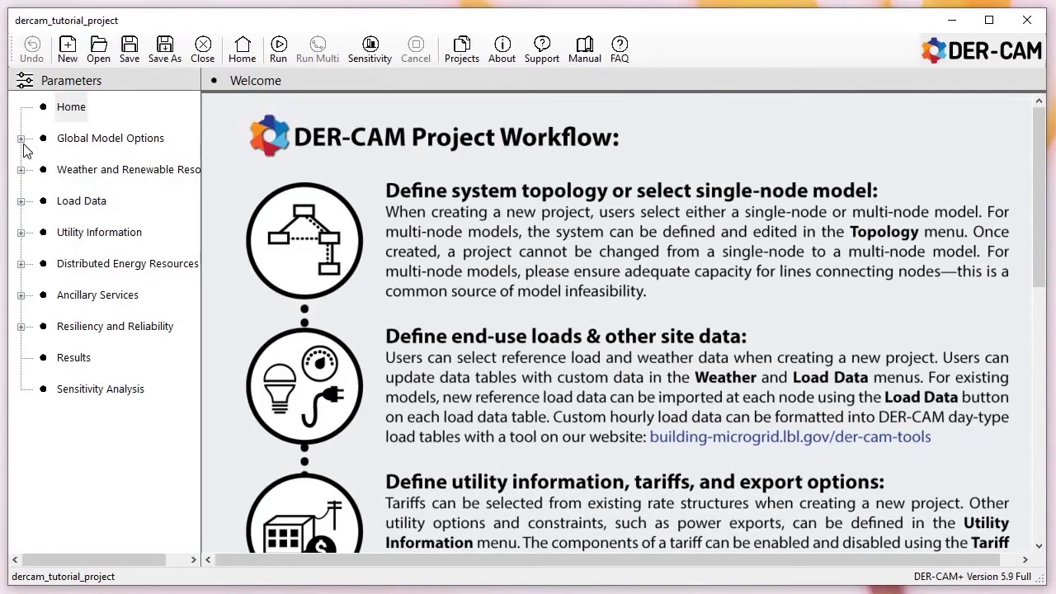
- Examine the Optimization Settings under Global Model Options, widening the input data description to read the parameters
left_click(22, 139)
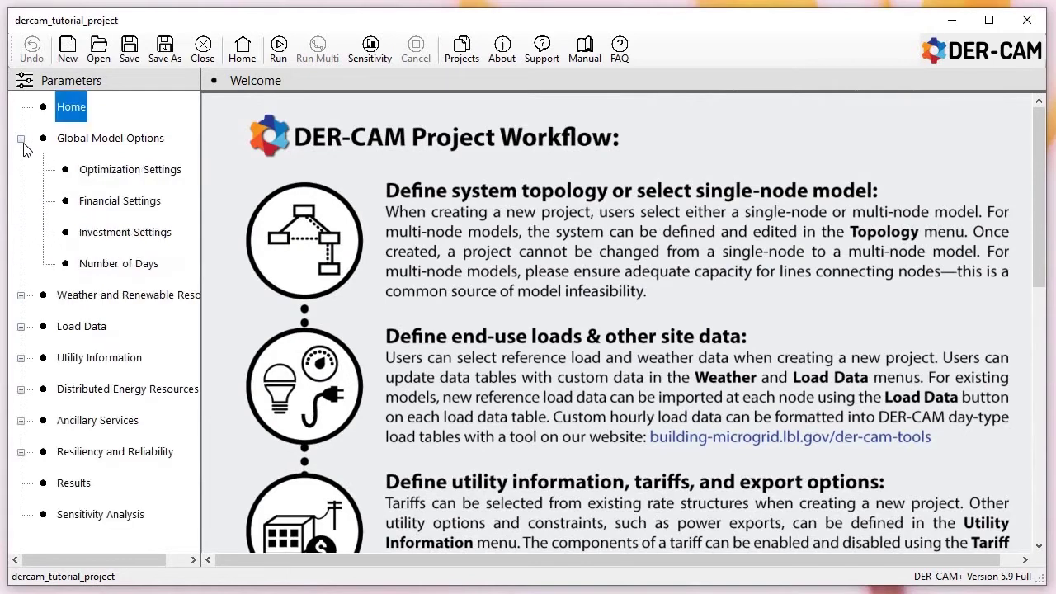
left_click(113, 173)
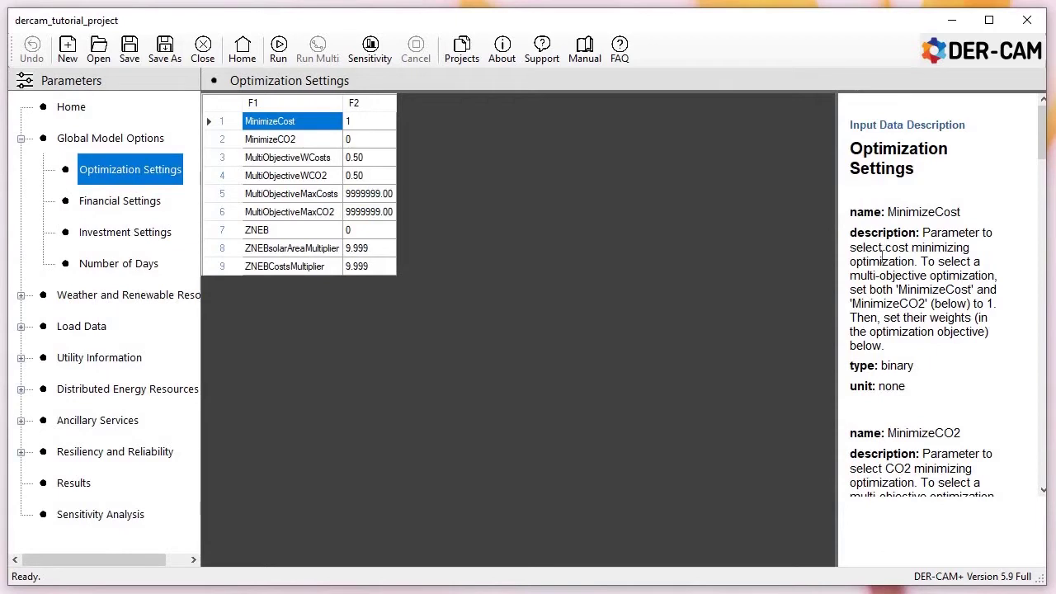
left_click_drag(837, 234, 741, 230)
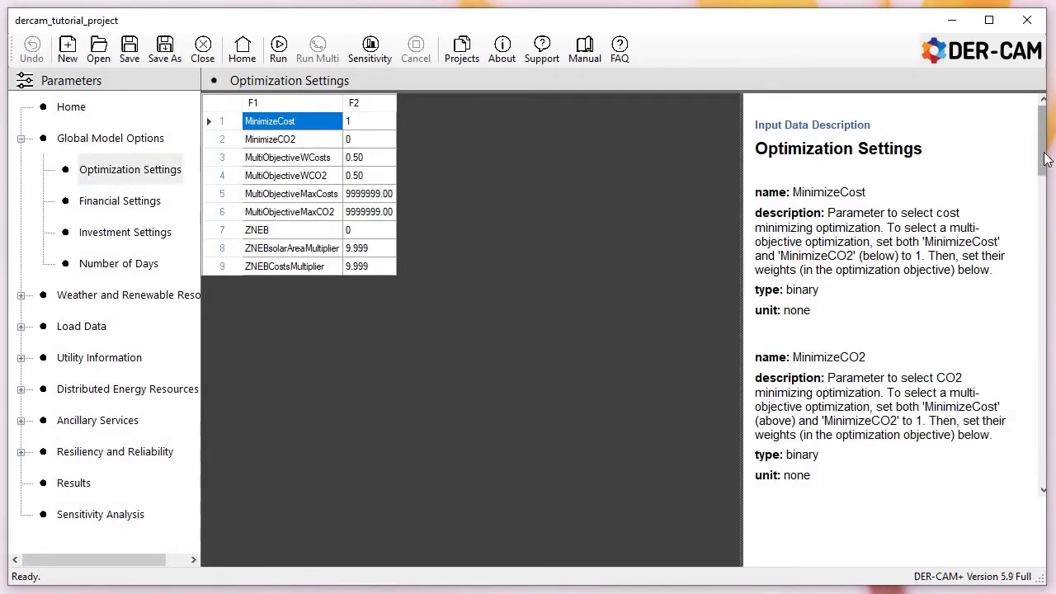
left_click_drag(1043, 165, 1042, 136)
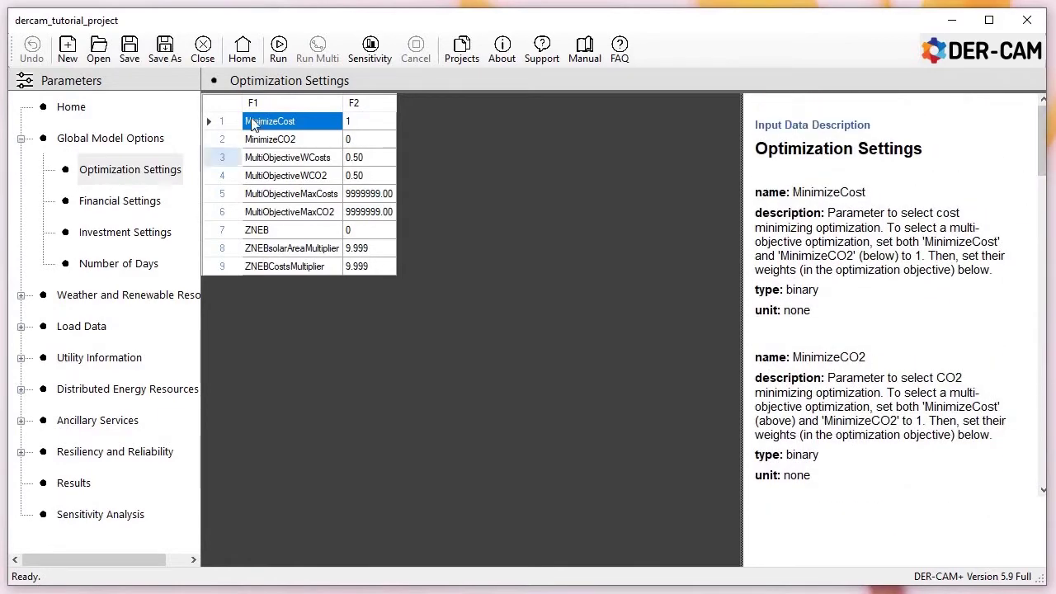
left_click(20, 138)
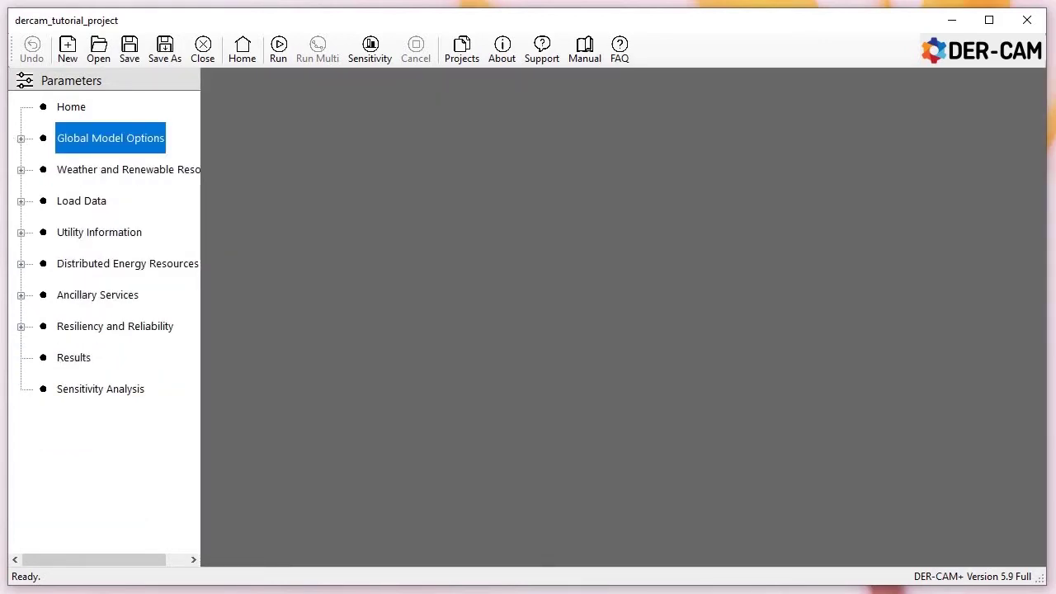
- Inspect the monthly Solar Insolation table across its hours in the weather and renewable resource data
left_click(20, 170)
left_click(42, 201)
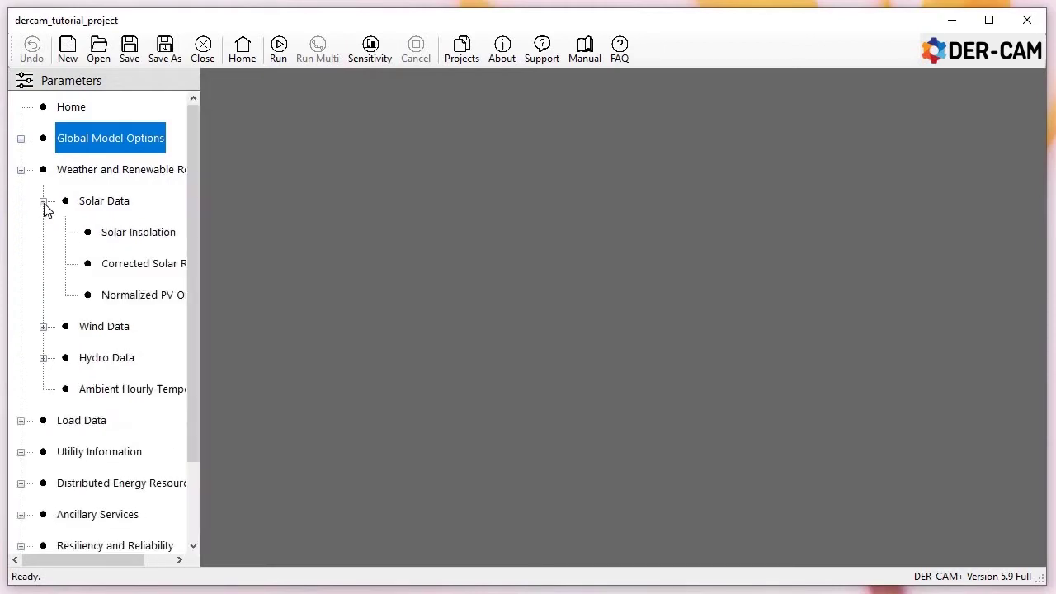
left_click(122, 234)
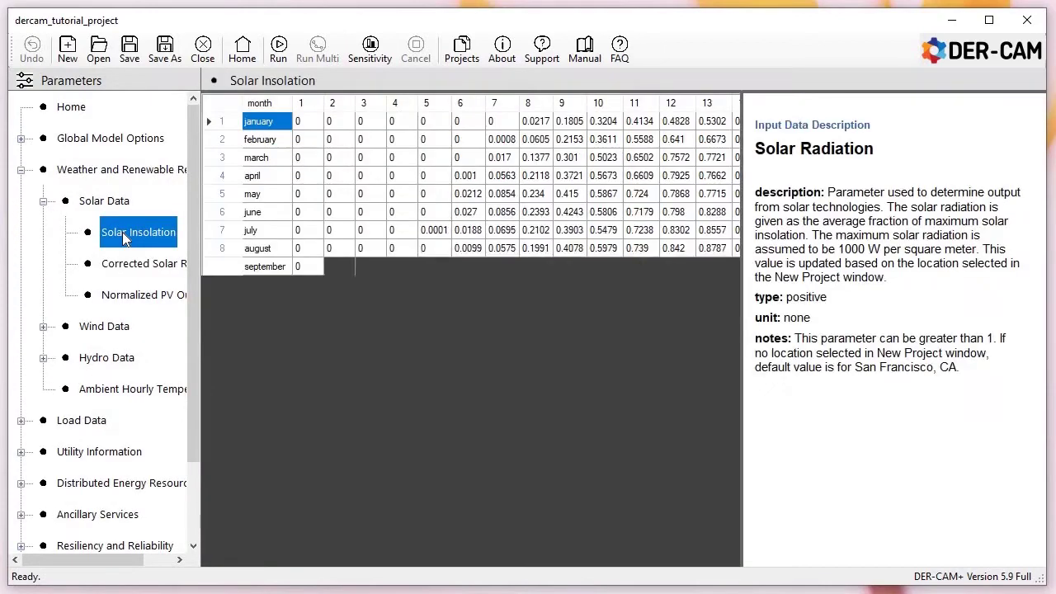
left_click_drag(349, 558, 586, 568)
left_click_drag(457, 565, 305, 561)
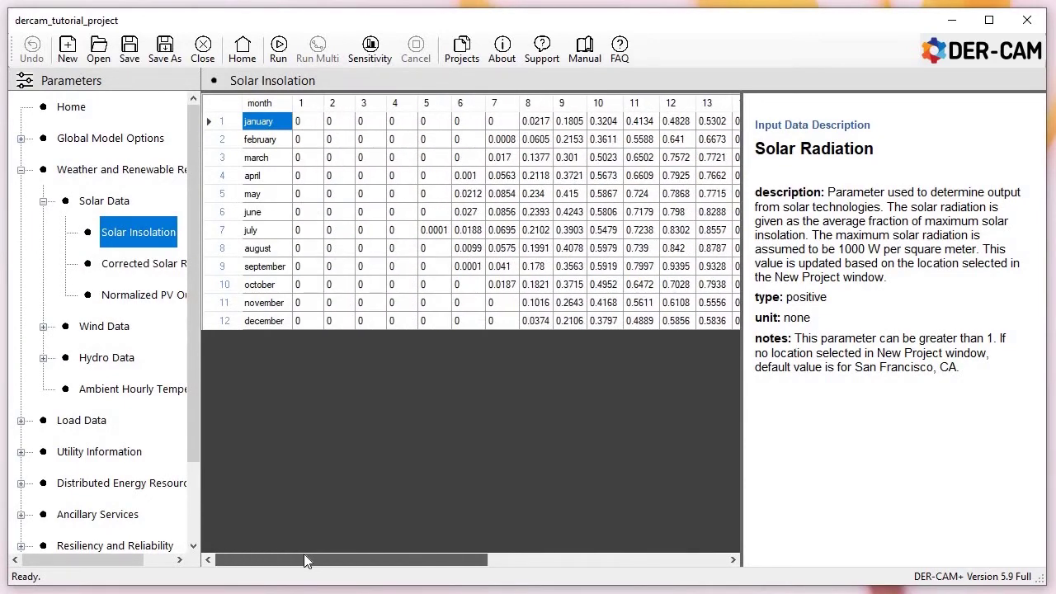
left_click(42, 201)
left_click(21, 170)
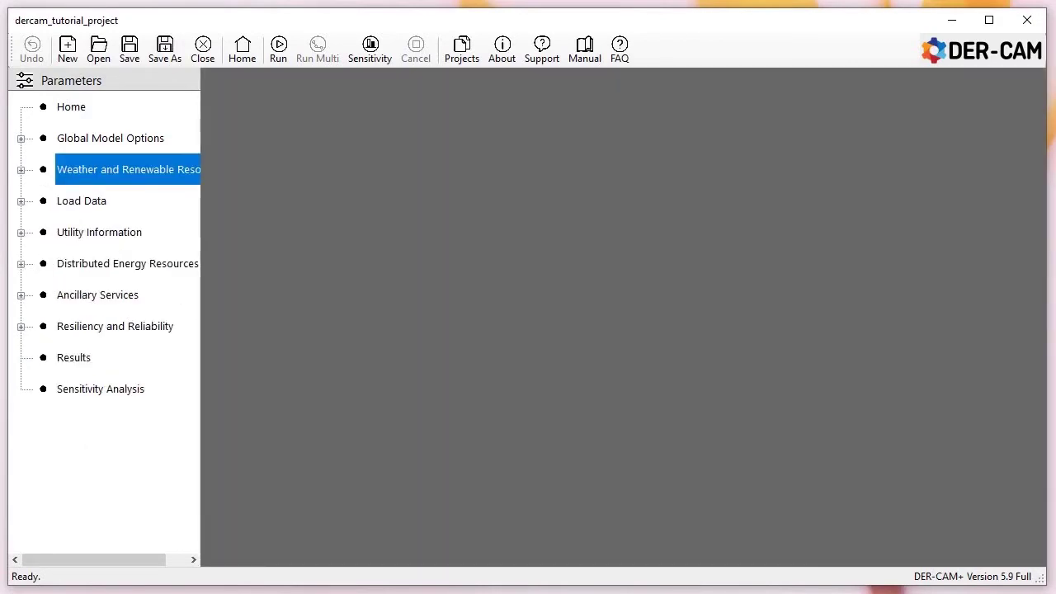
- Review the Load1 table of hourly loads by end use, month and day type
left_click(21, 201)
left_click(92, 234)
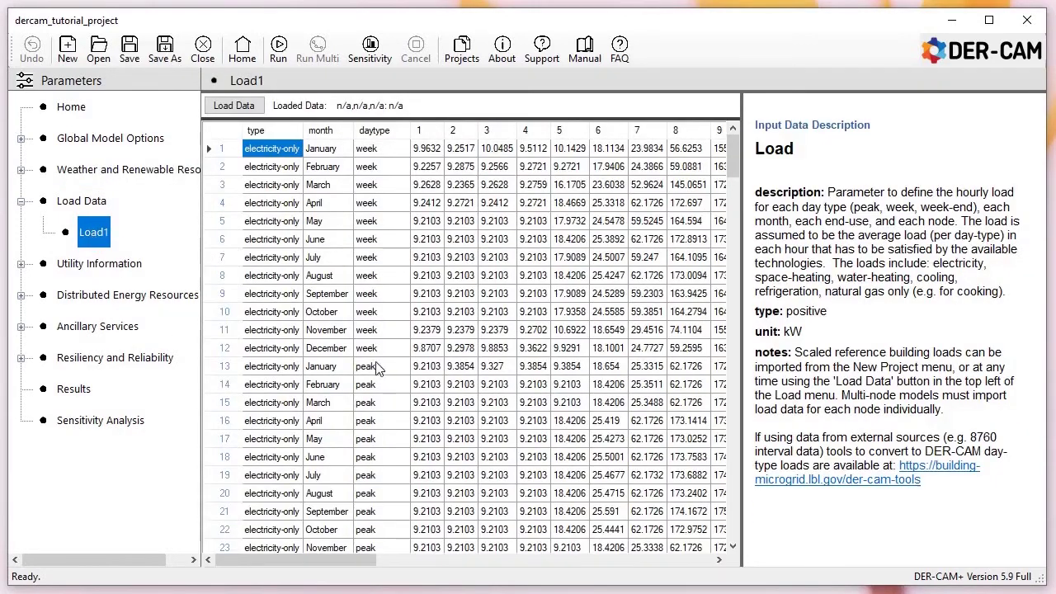
left_click_drag(314, 560, 108, 547)
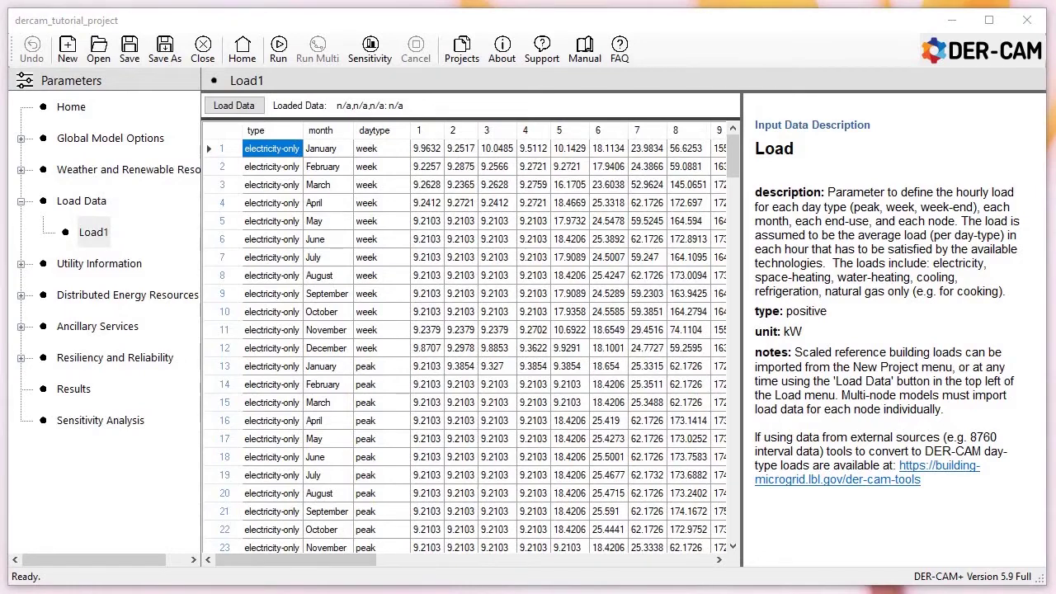
left_click(21, 201)
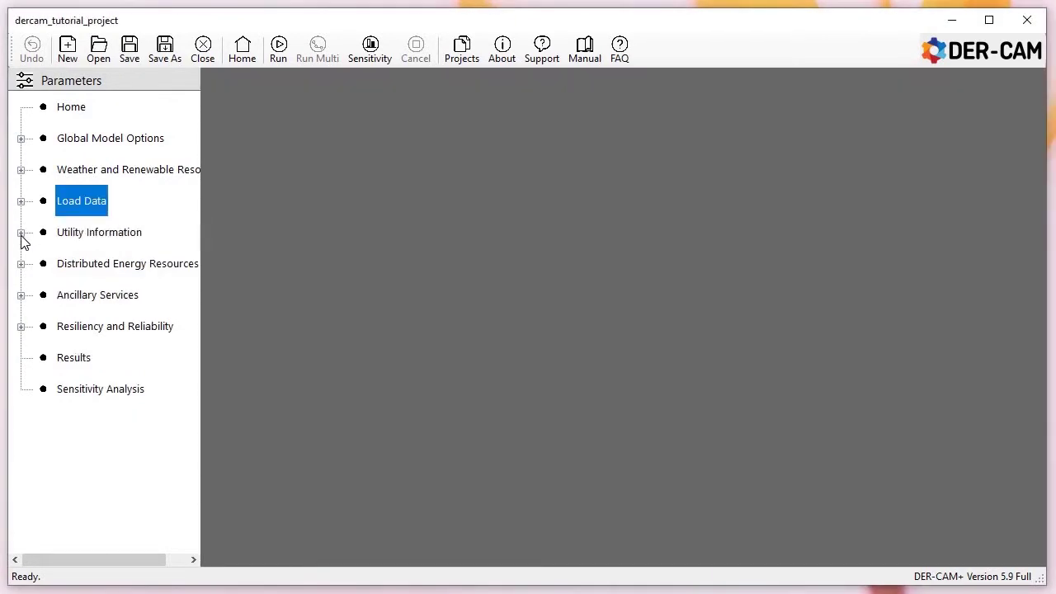
- Check which tariff components are enabled in the general utility data
left_click(21, 234)
left_click(43, 265)
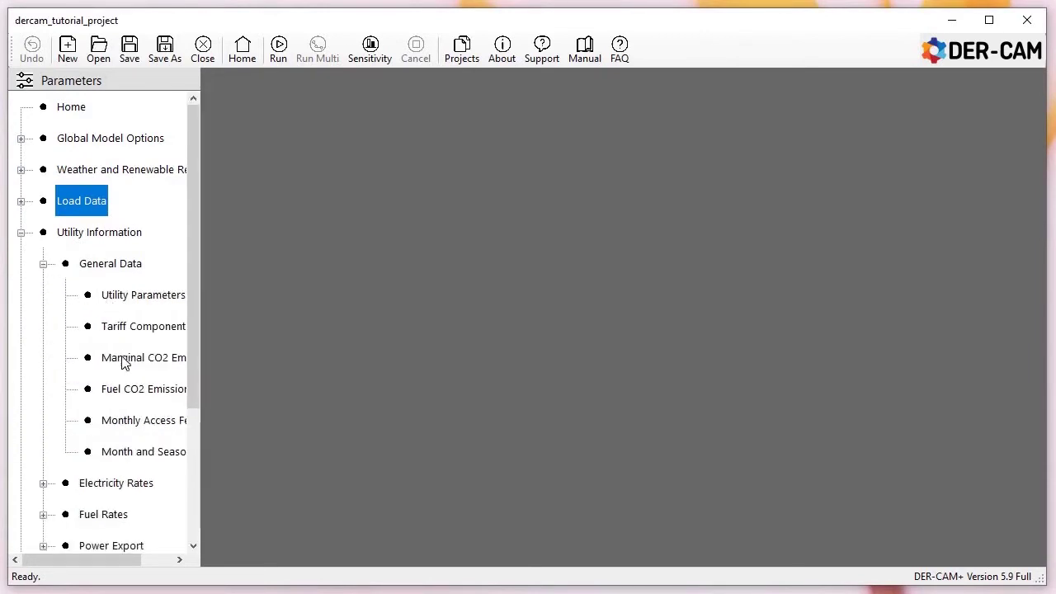
left_click(142, 328)
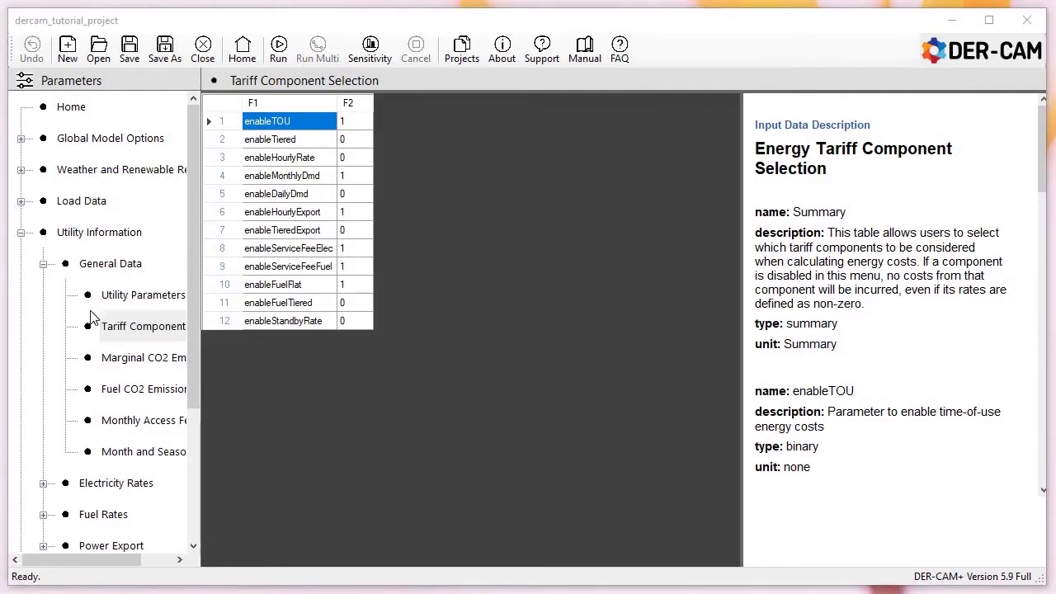
left_click(43, 263)
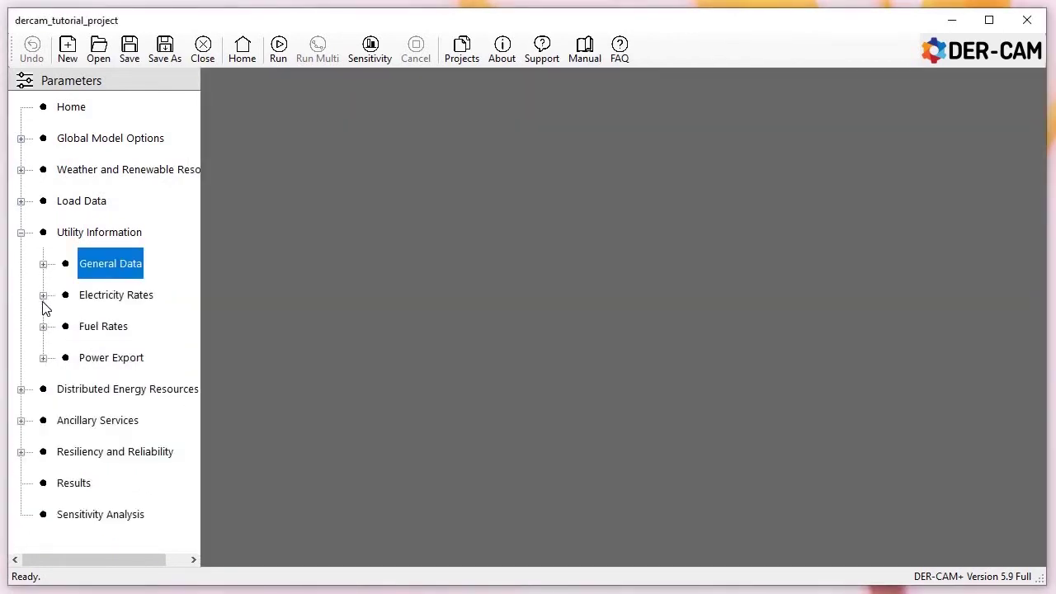
- Examine the monthly Time-of-Use energy charges in the electricity rates
left_click(43, 297)
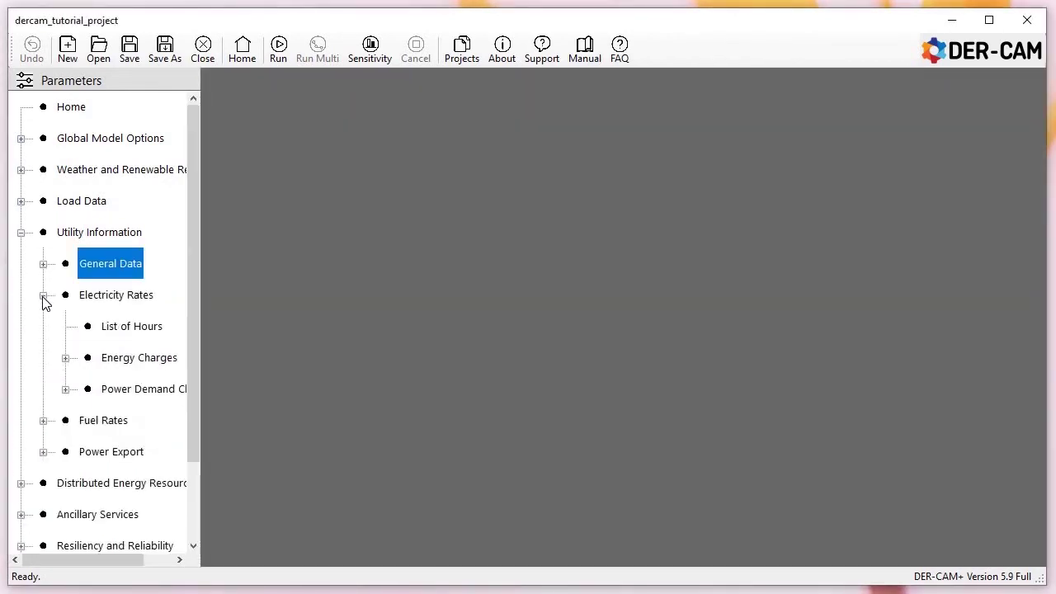
left_click(65, 358)
left_click(130, 394)
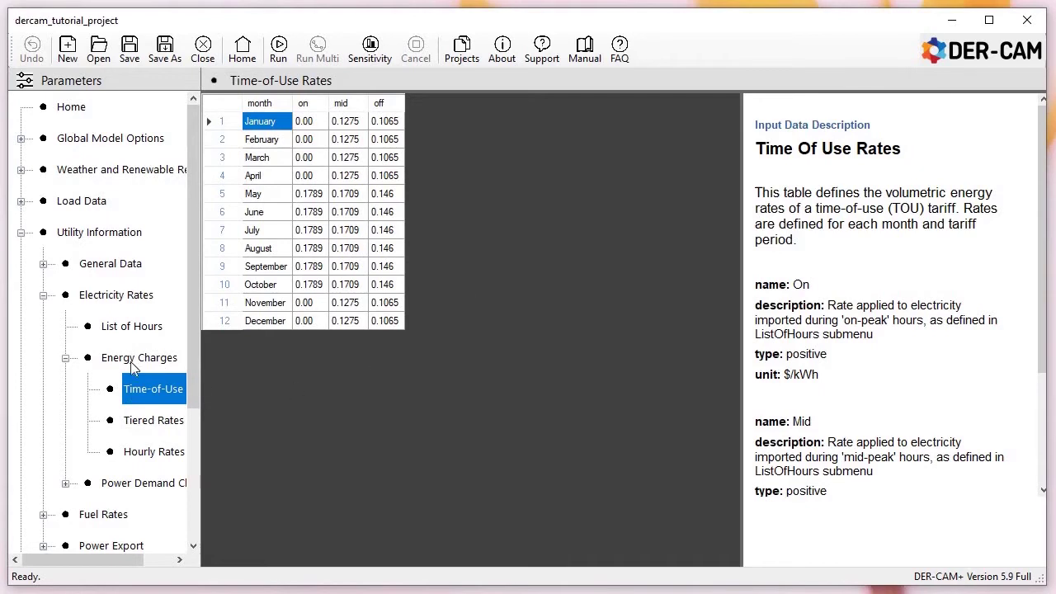
left_click(66, 358)
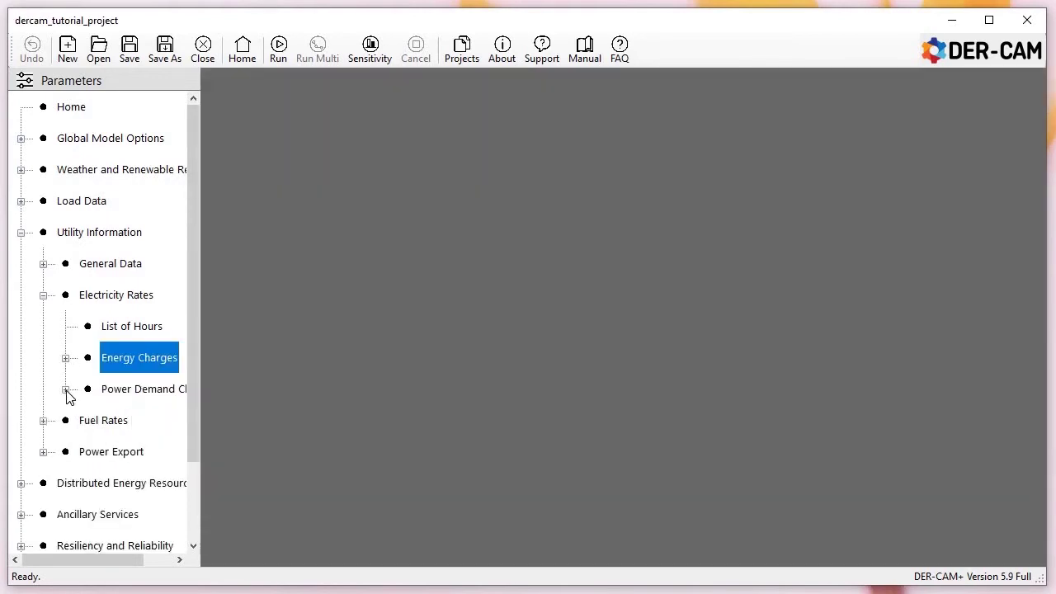
- Examine the Monthly Demand Rates among the power demand charges of the utility tariff
left_click(65, 389)
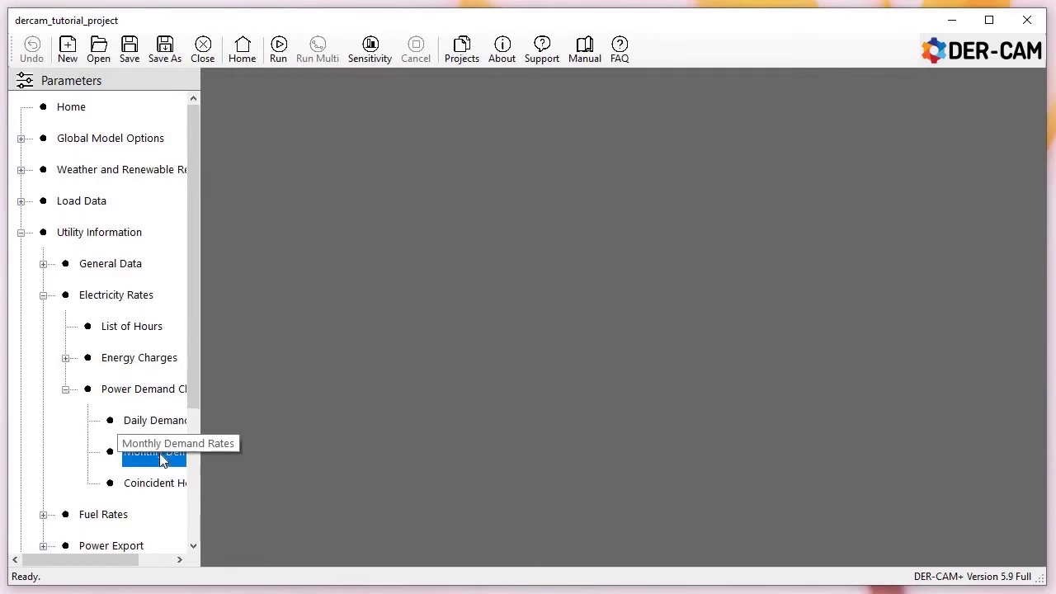
left_click(162, 455)
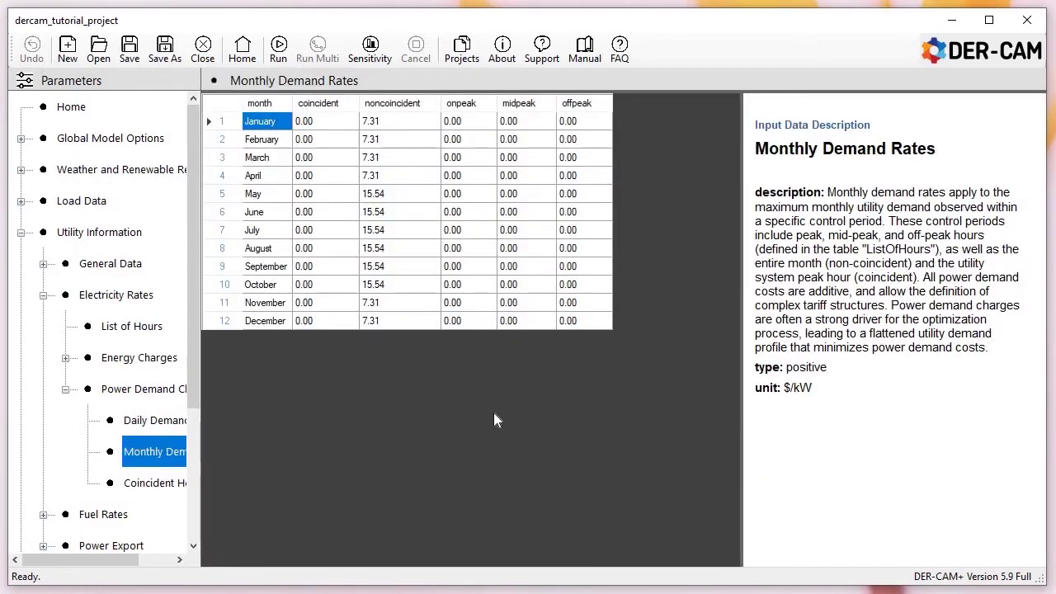
left_click(43, 295)
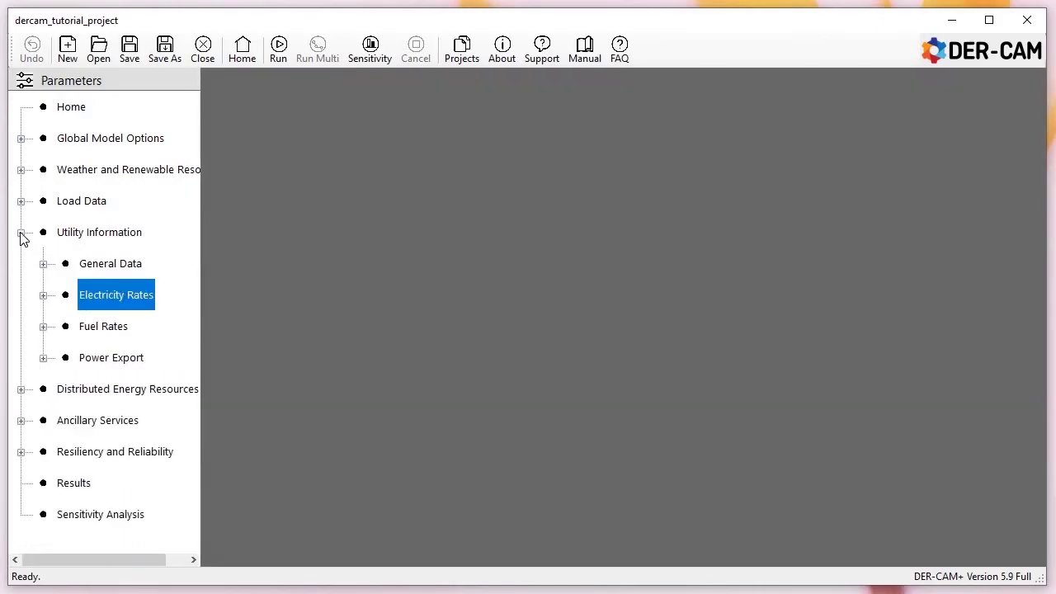
left_click(21, 235)
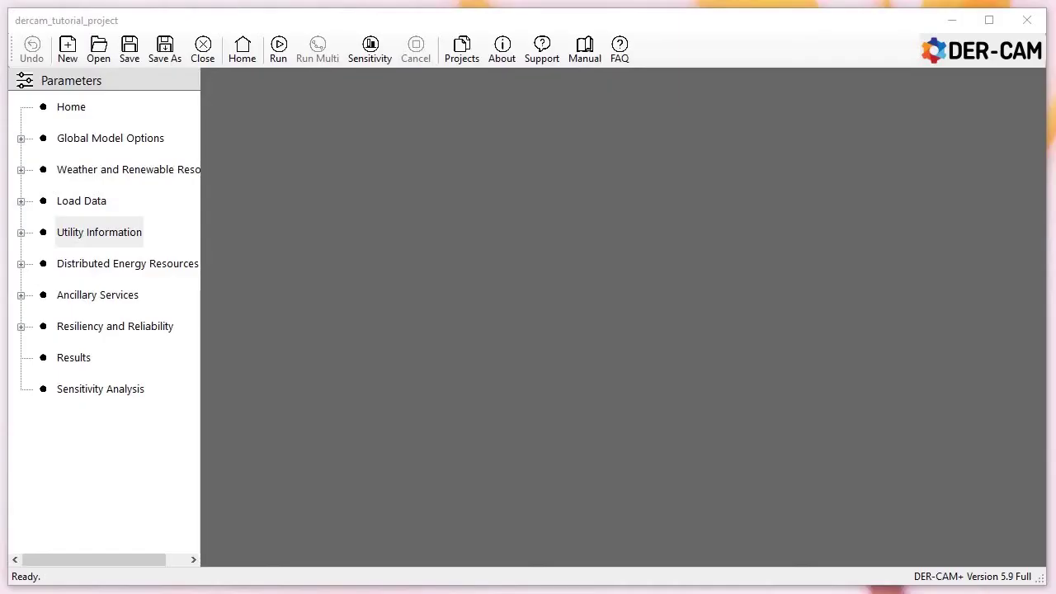
- Save the project and run the base-case optimization
left_click(129, 51)
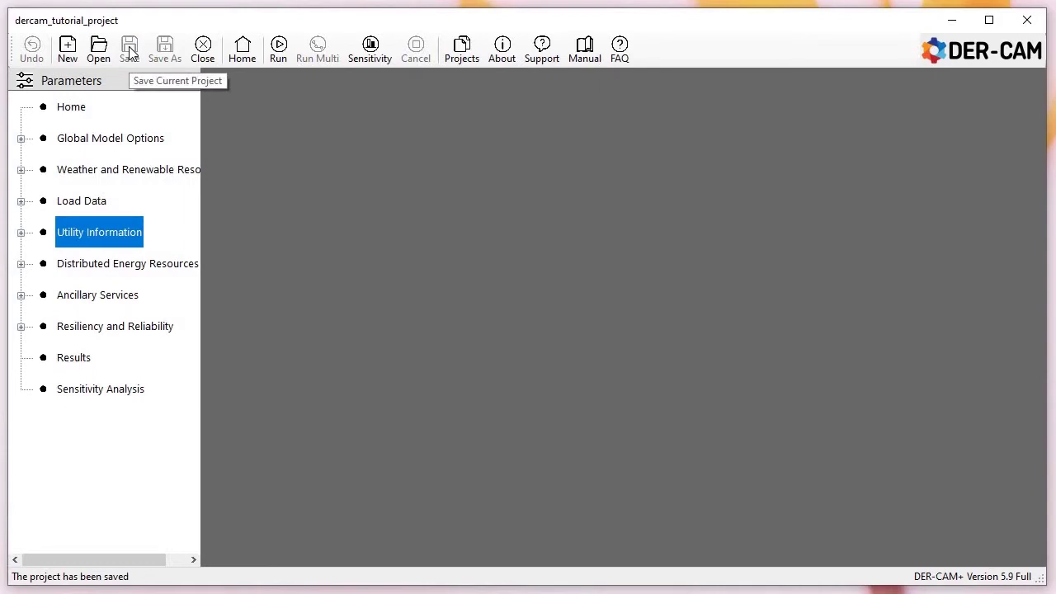
left_click(280, 50)
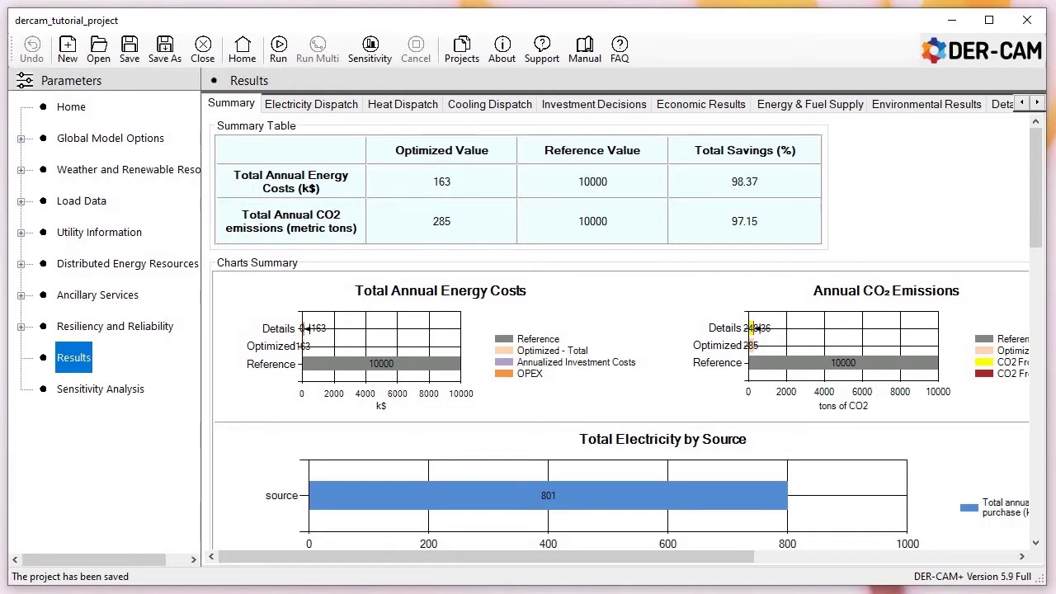
- In the Financial Settings, set BaseCaseCost to 163000 and BaseCaseCO2 to 285000
left_click(21, 138)
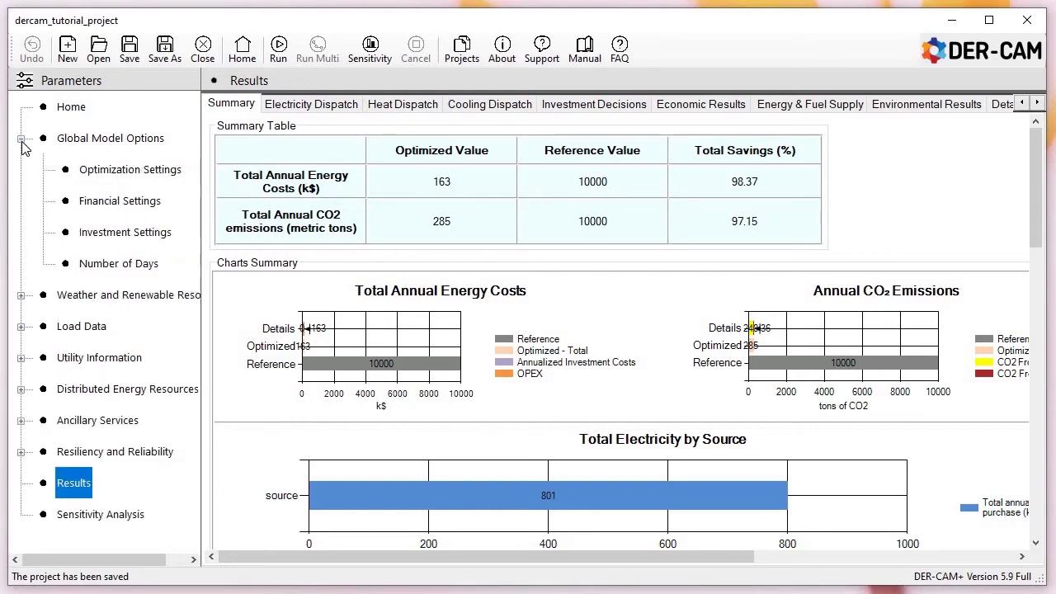
left_click(121, 207)
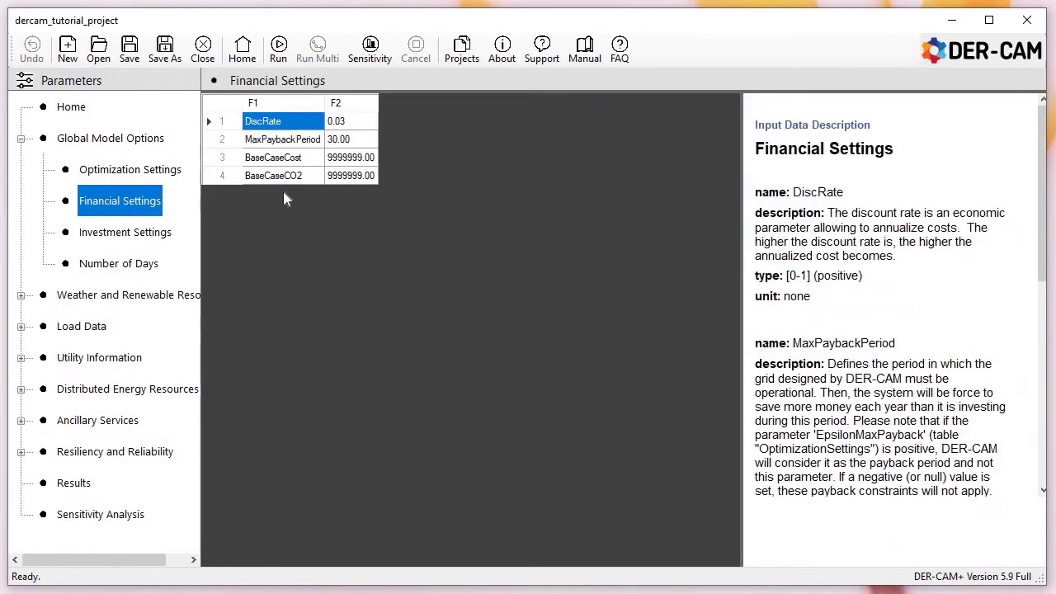
left_click(351, 158)
left_click(353, 157)
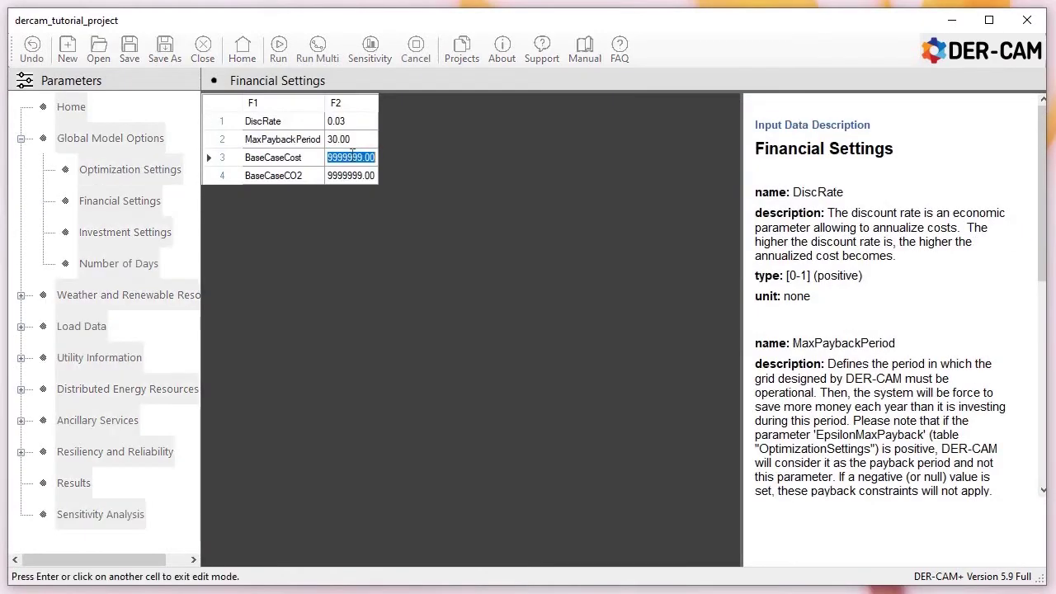
type("163000")
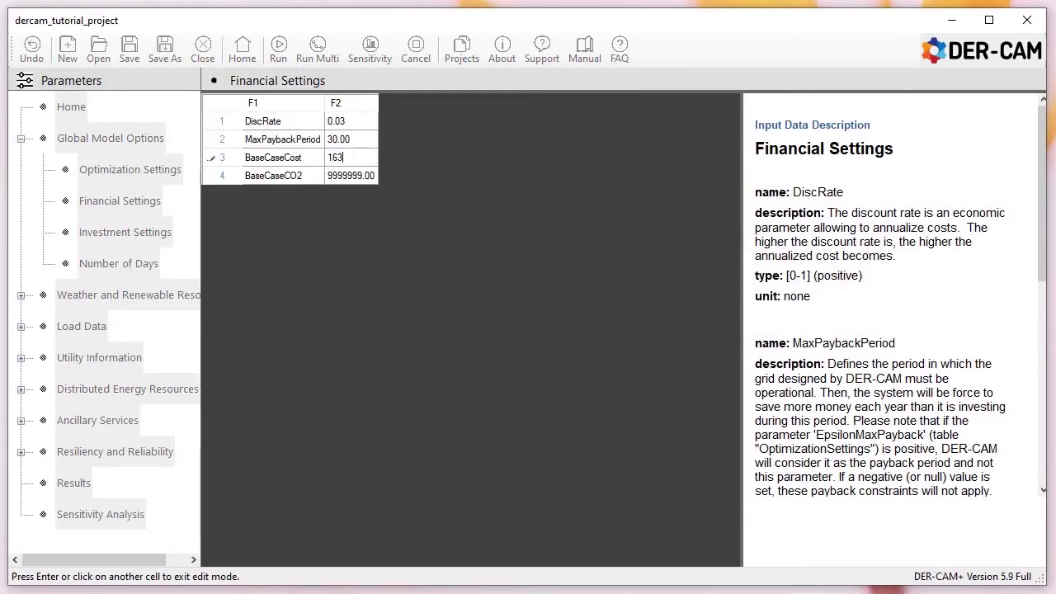
left_click(349, 174)
left_click(349, 174)
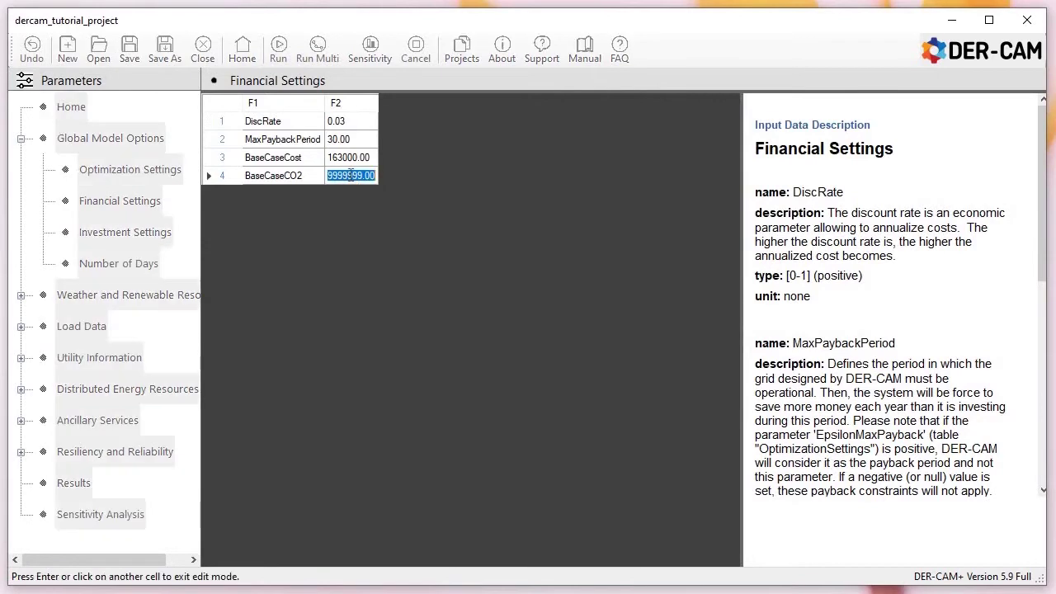
type("28")
key("Return")
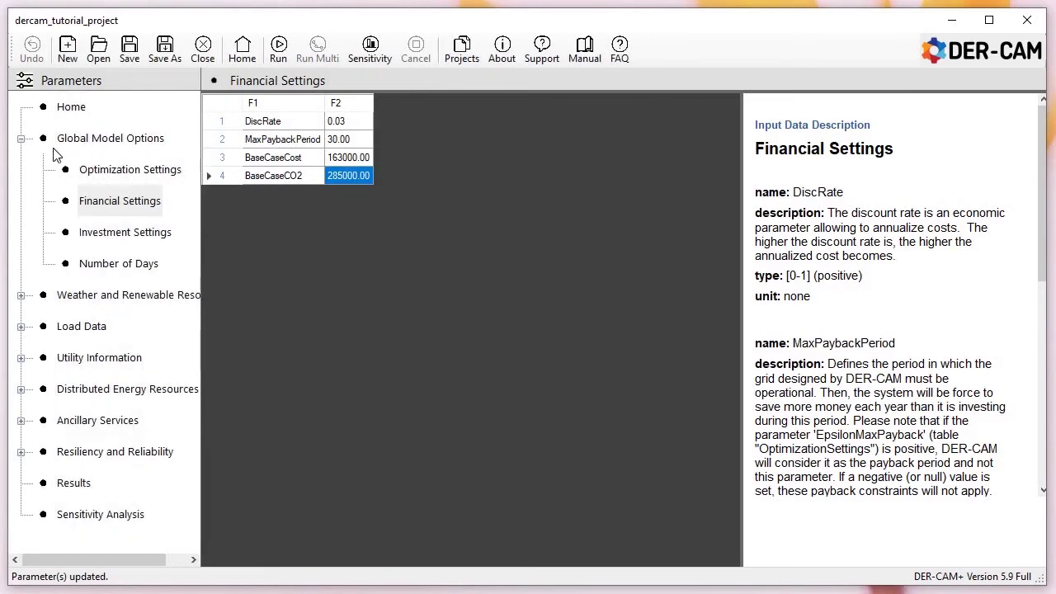
- In the Investment Settings, set GenSetInvest and SolarInvest to 1 for node1
left_click(136, 234)
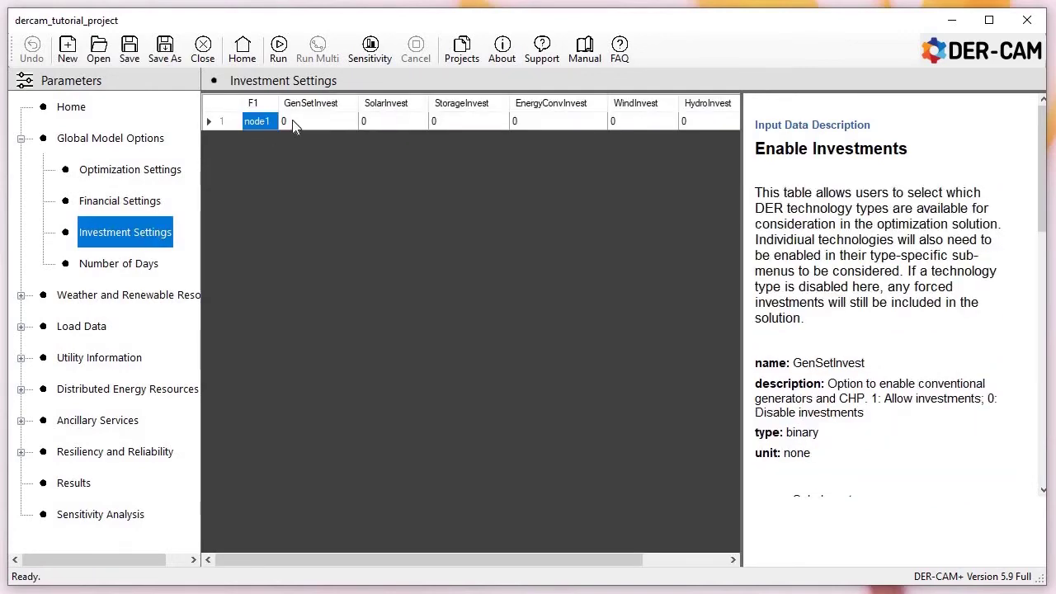
left_click(292, 119)
left_click(293, 120)
type("1")
left_click(377, 122)
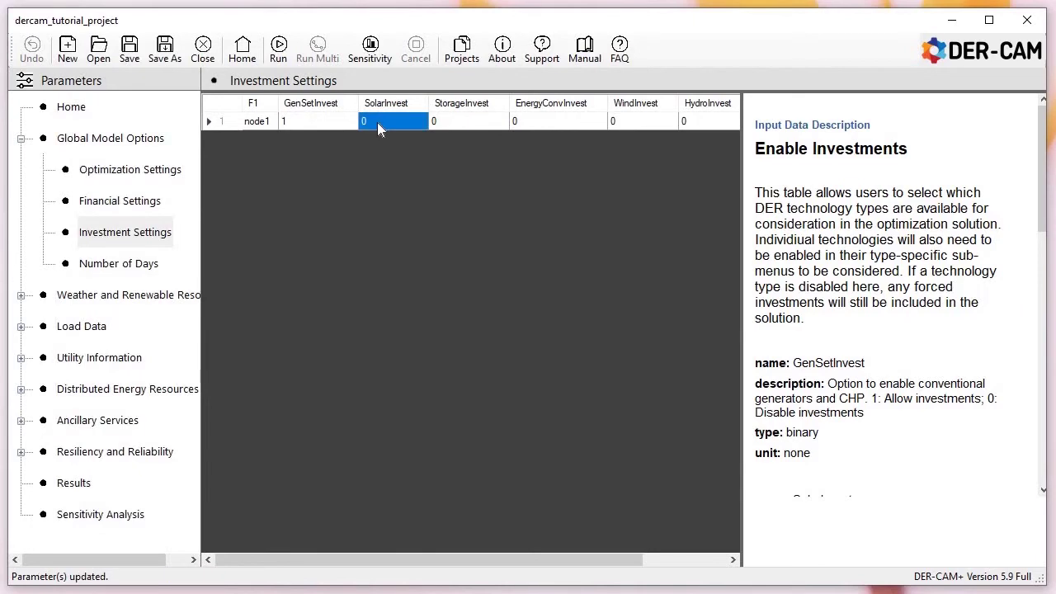
left_click(379, 122)
type("1")
left_click(447, 122)
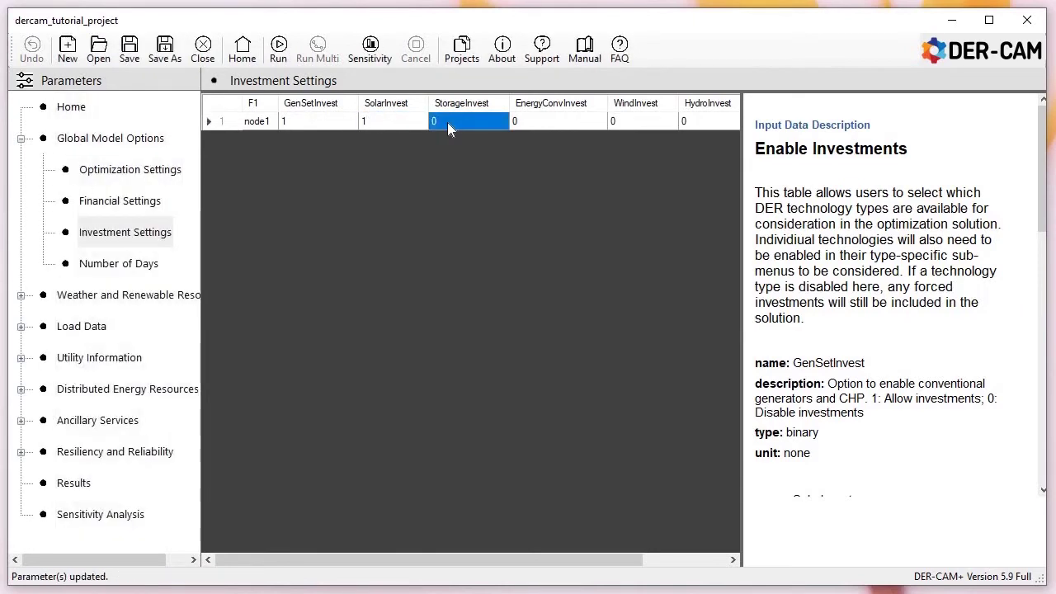
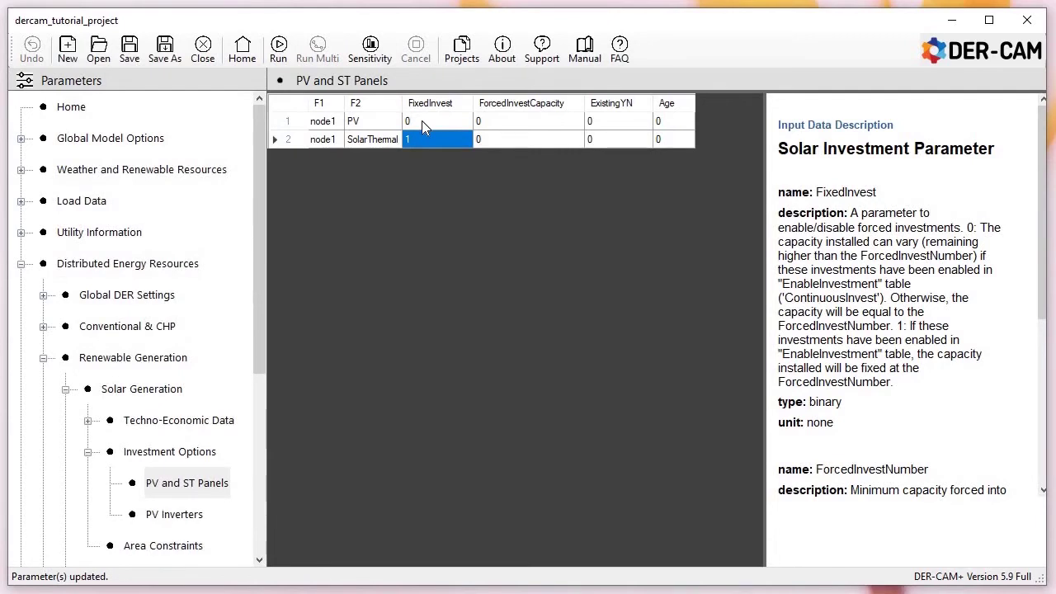
- Examine the Electric Storage Parameters and the Investment Costs in the techno-economic data for energy storage
left_click(88, 452)
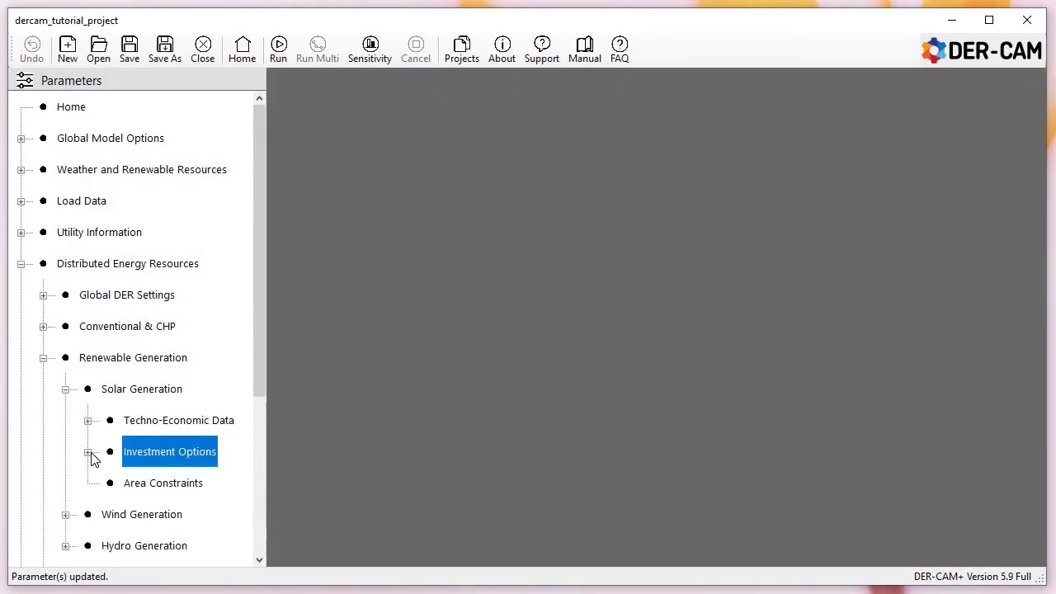
left_click(44, 360)
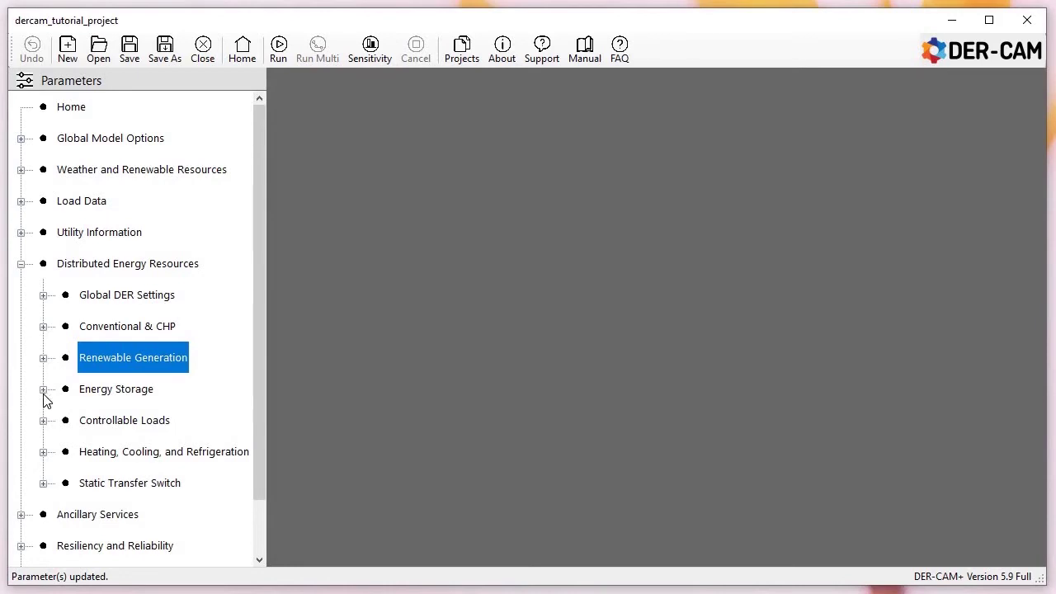
left_click(44, 389)
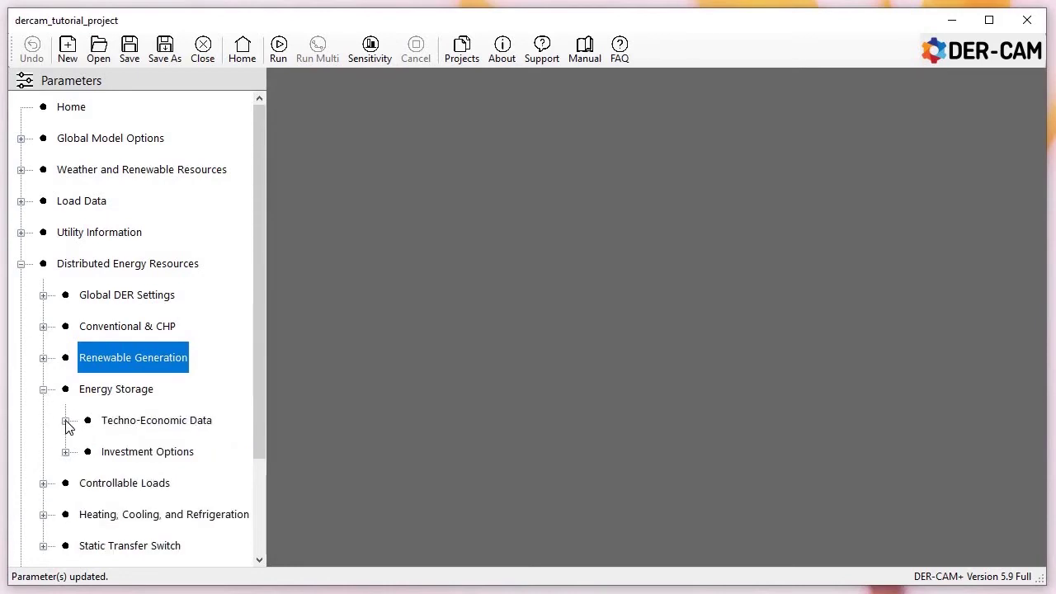
left_click(65, 420)
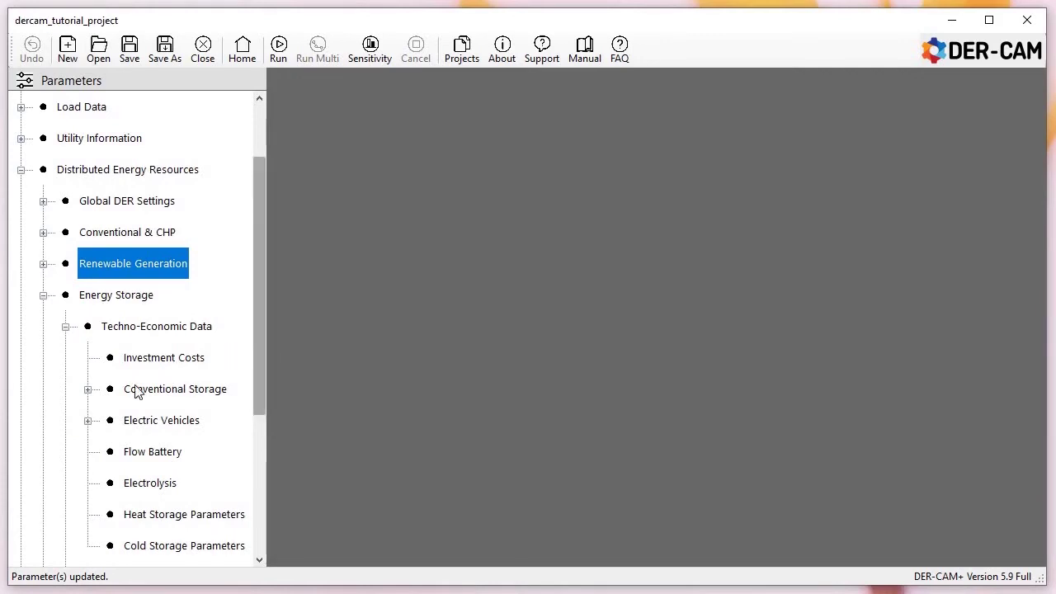
left_click(87, 389)
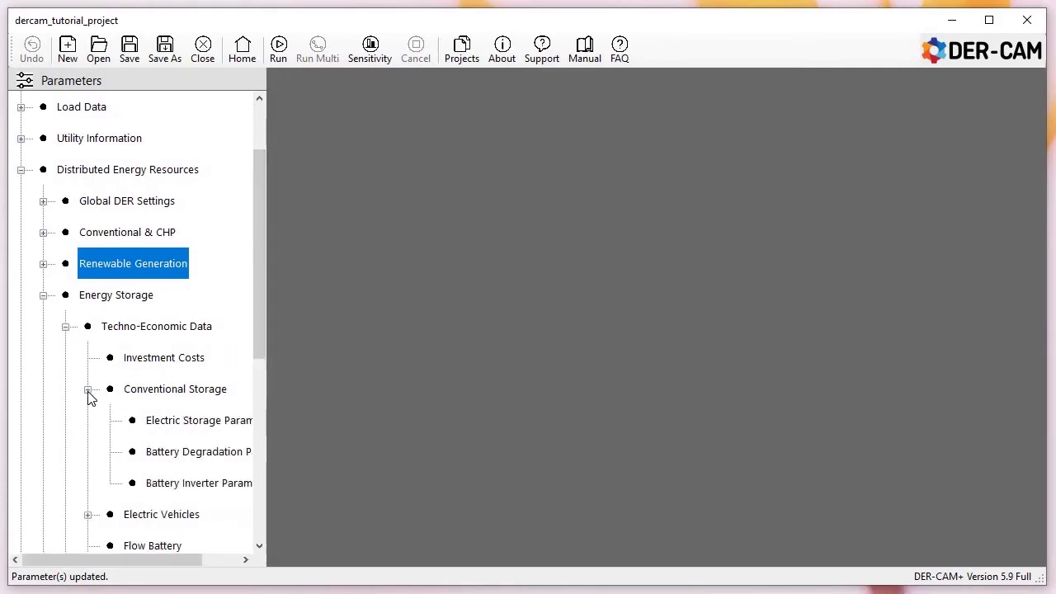
left_click(172, 428)
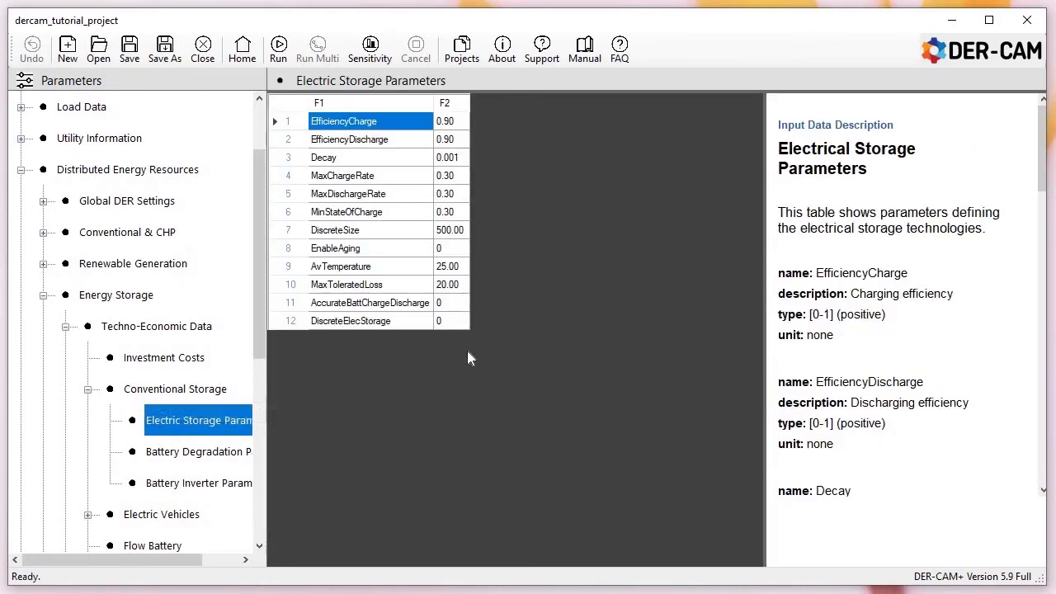
left_click(88, 392)
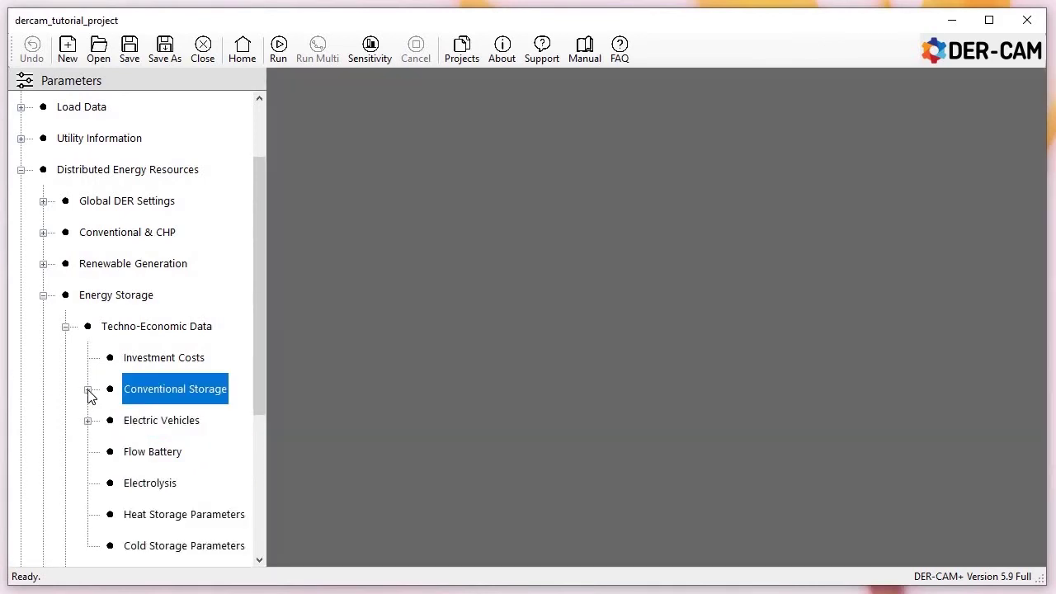
left_click(160, 361)
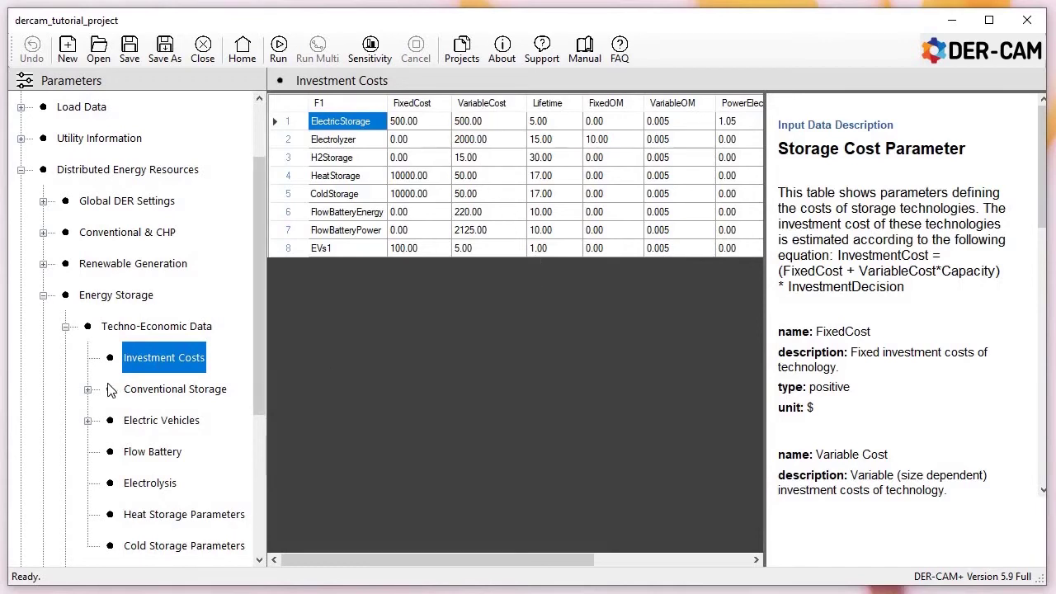
- In the Storage Units investment options of Energy Storage, set FixedInvest to 0 for ElectricStorage
left_click(65, 327)
left_click(65, 358)
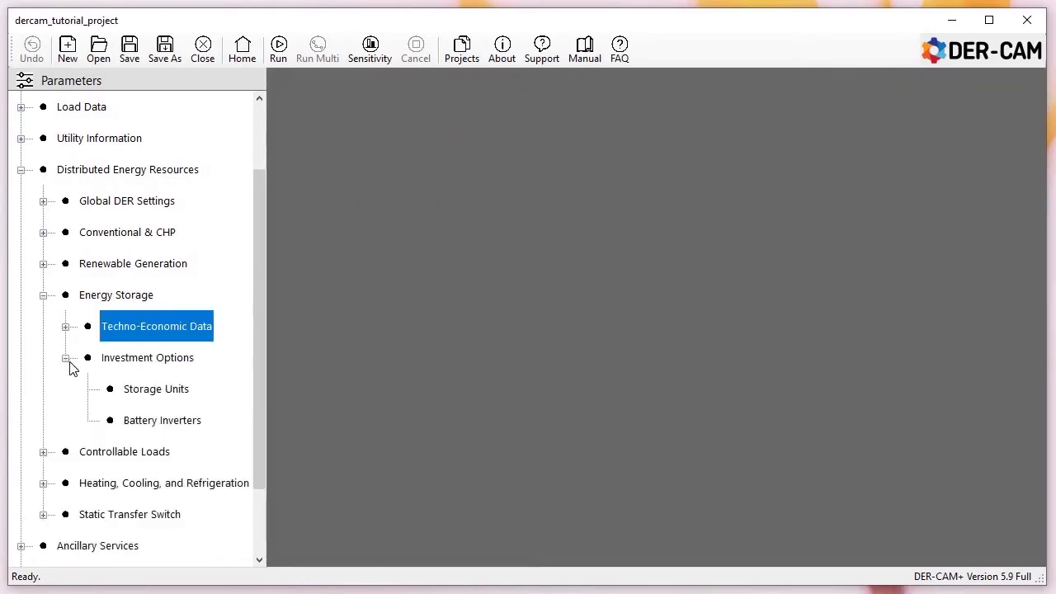
left_click(144, 393)
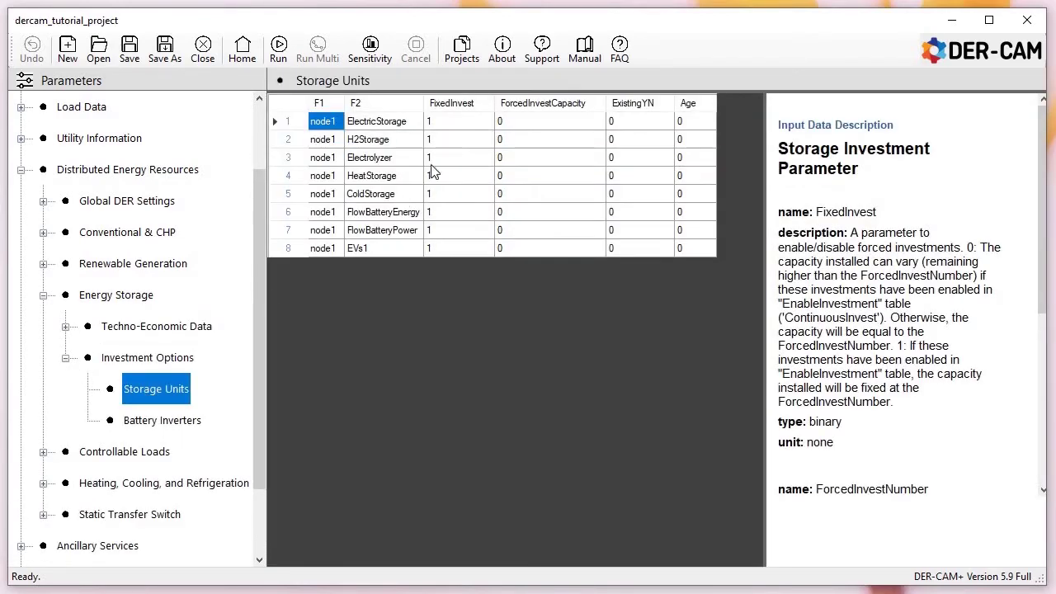
left_click(459, 122)
left_click(462, 122)
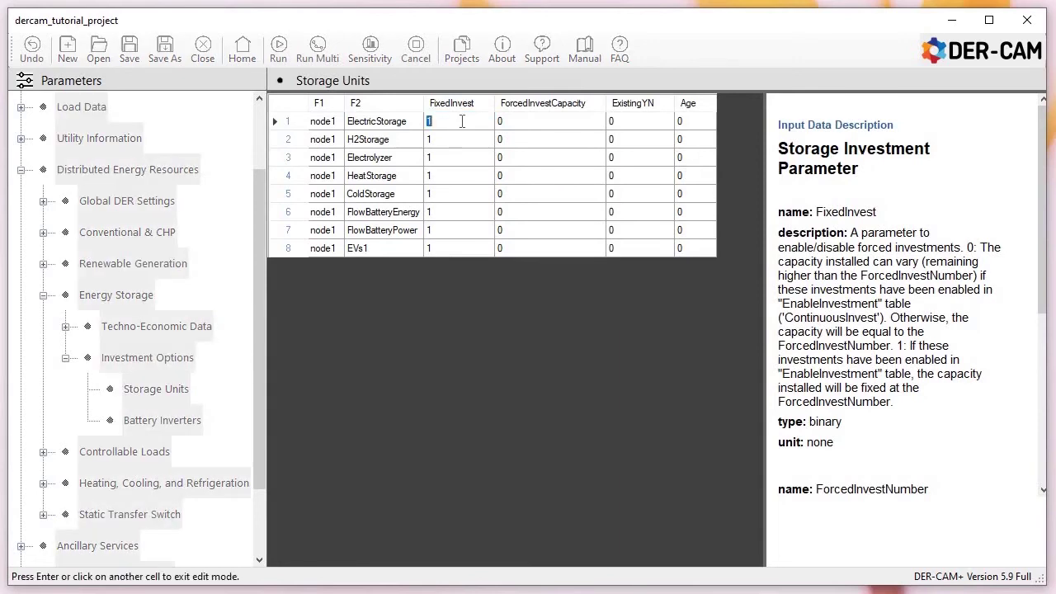
type("0")
key("Return")
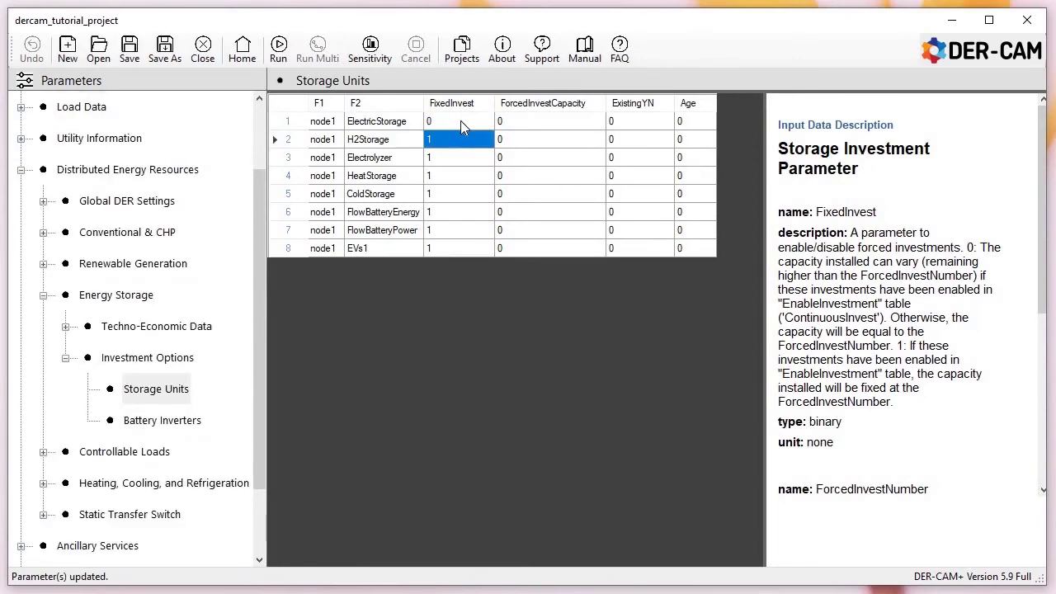
- Set FixedInvest to 0 for ColdStorage and close the Energy Storage parameters
left_click(448, 197)
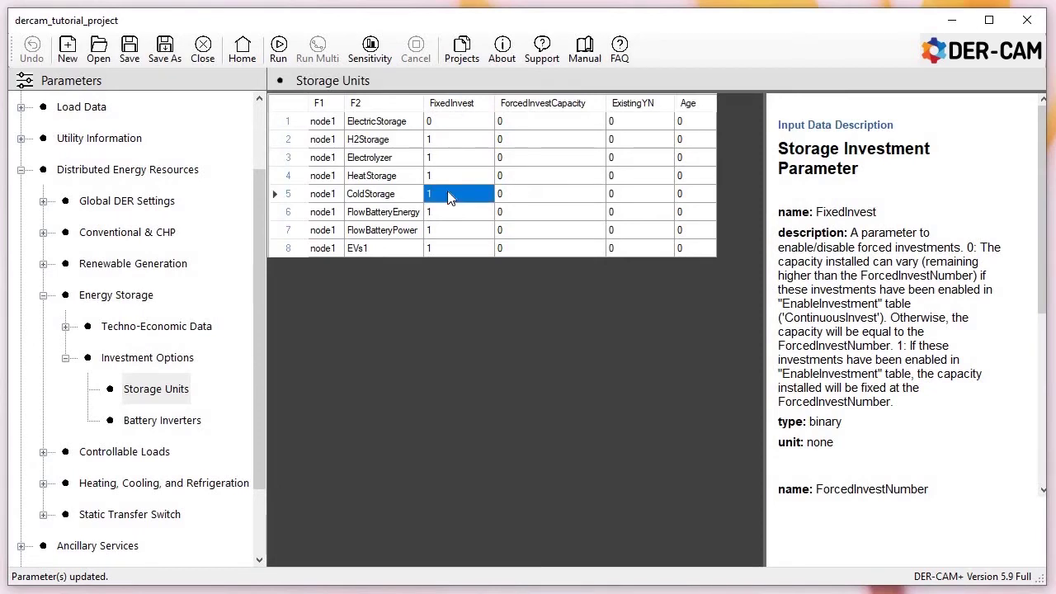
left_click(449, 195)
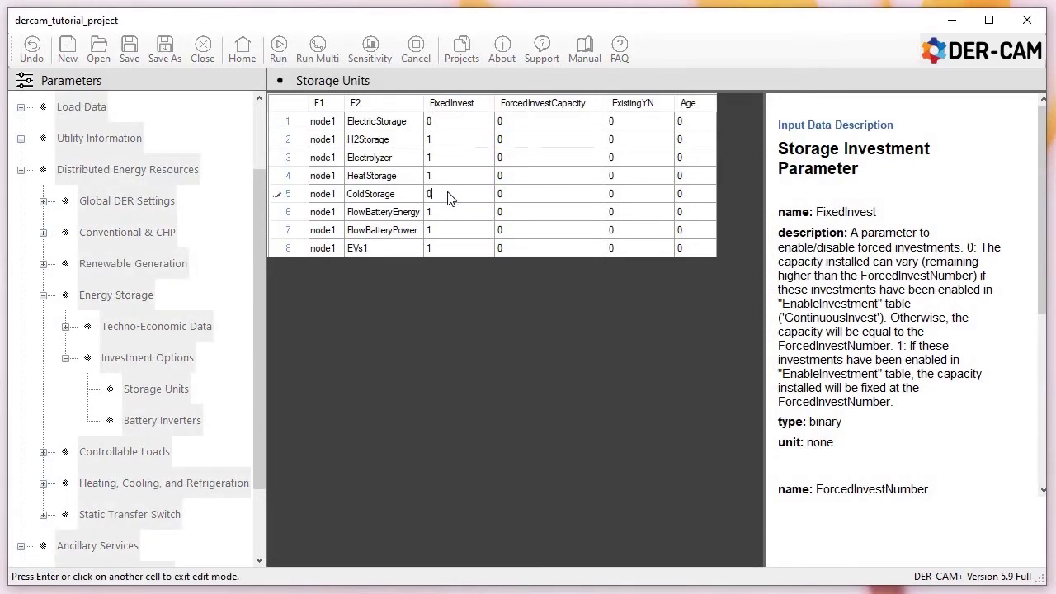
key("Return")
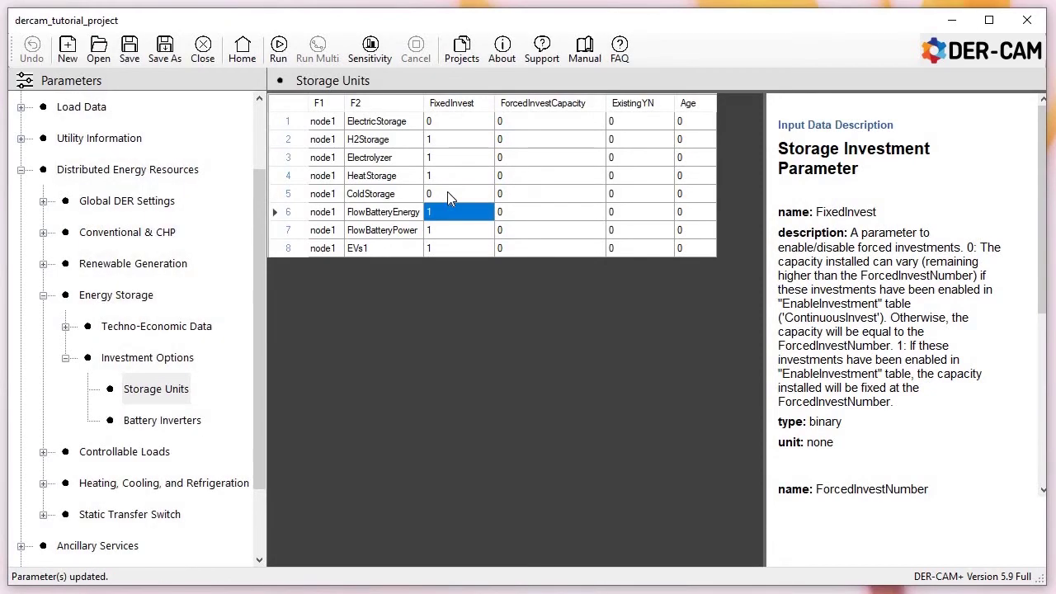
left_click(66, 358)
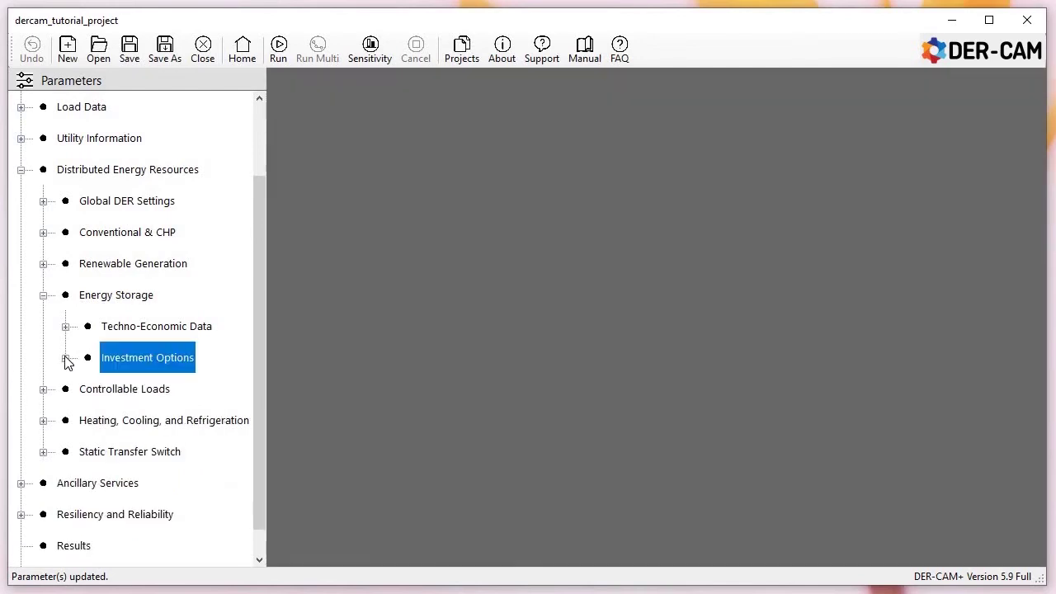
left_click(45, 299)
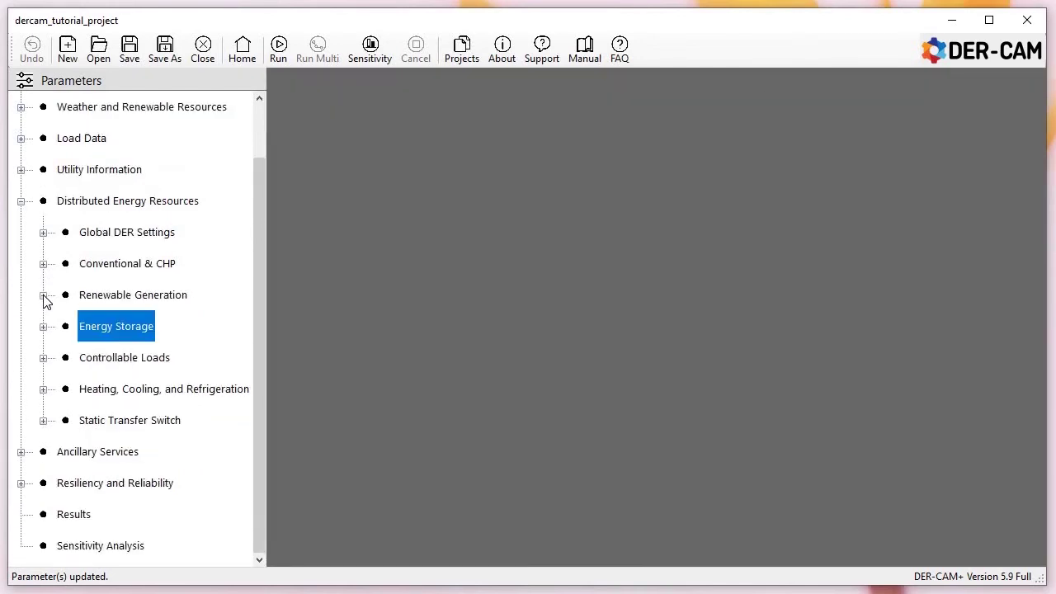
- Examine the techno-economic data of the continuous duty generators under Conventional & CHP
left_click(43, 264)
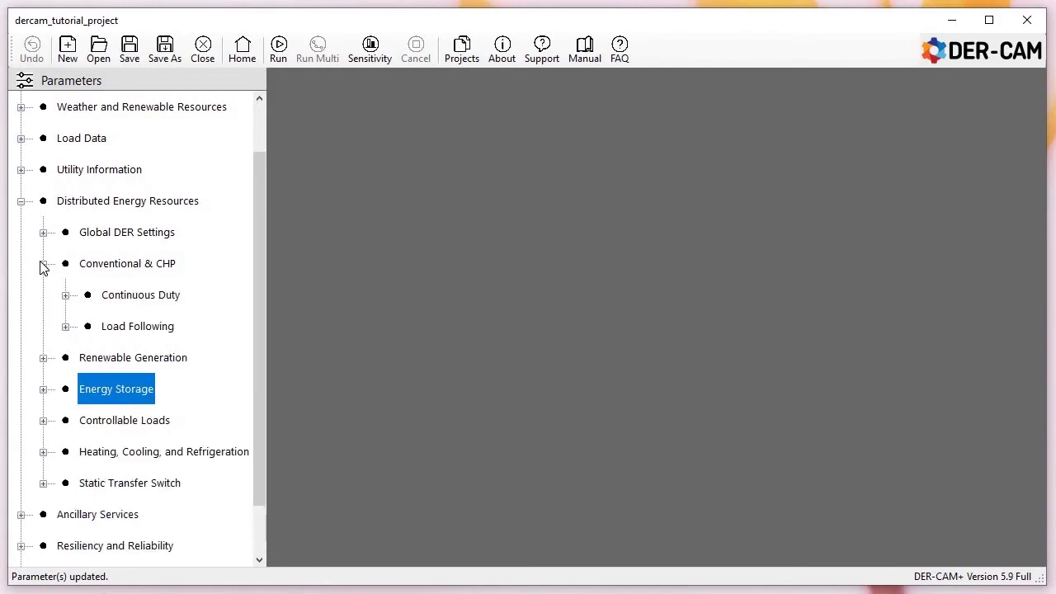
left_click(66, 295)
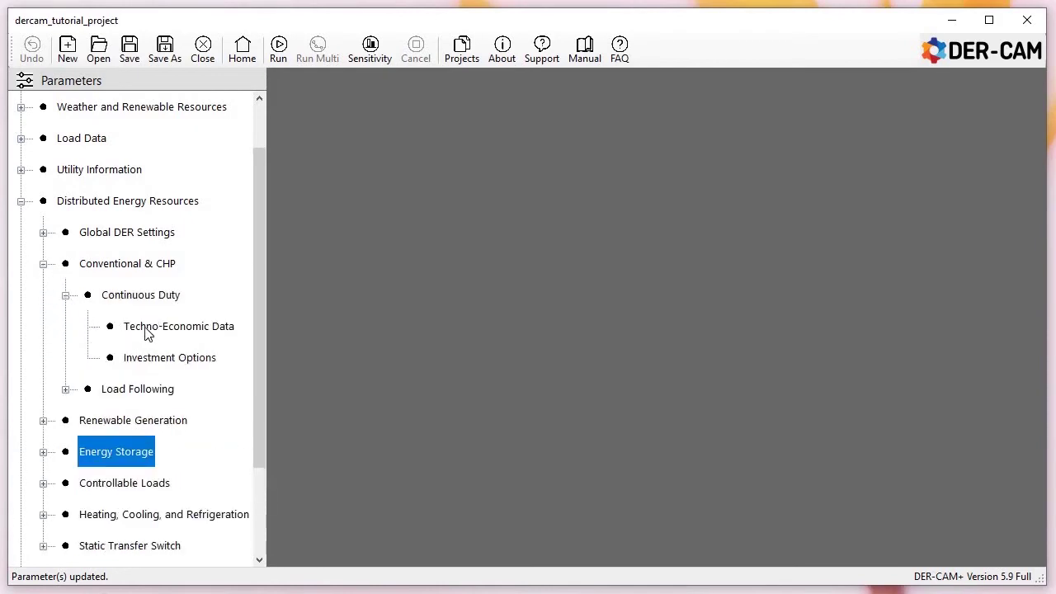
left_click(154, 331)
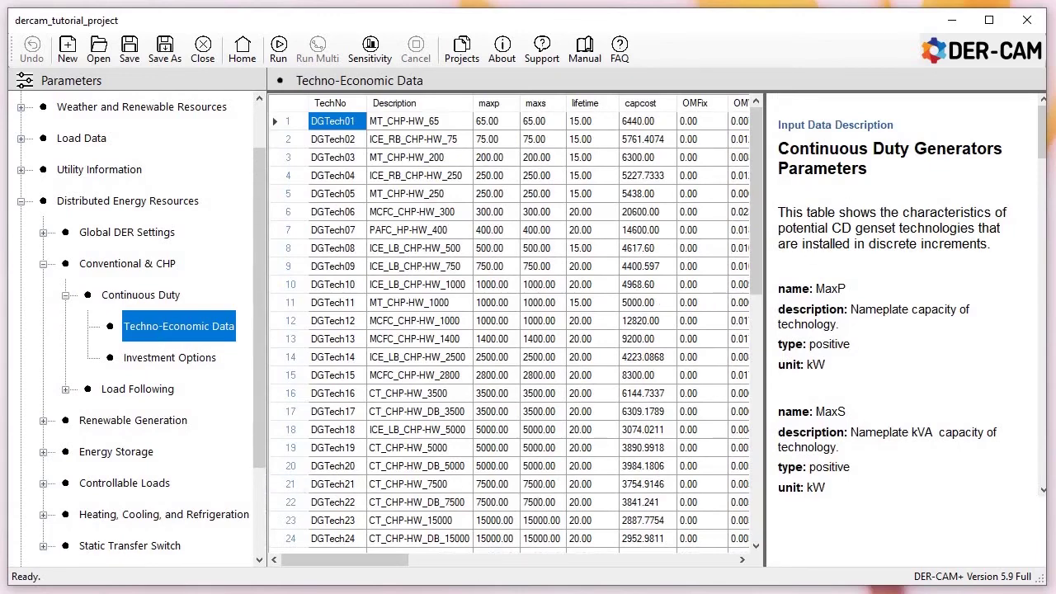
mouse_move(357, 566)
left_mouse_down()
mouse_move(492, 554)
mouse_move(303, 570)
left_mouse_up()
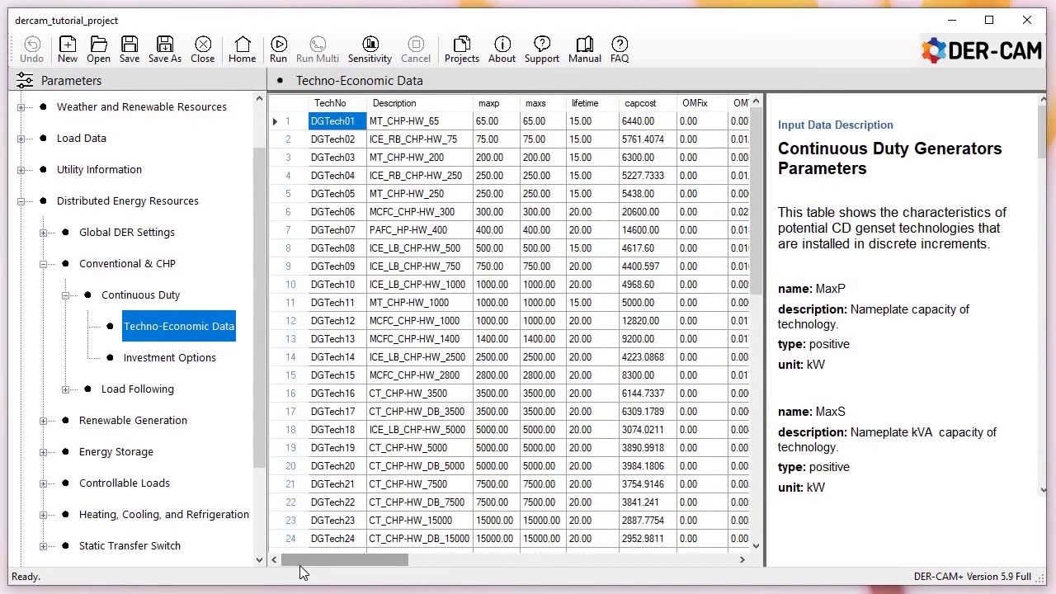
- In the continuous duty Investment Options, set FixedInvest to 0 for DGTech02 through DGTech06
left_click(157, 361)
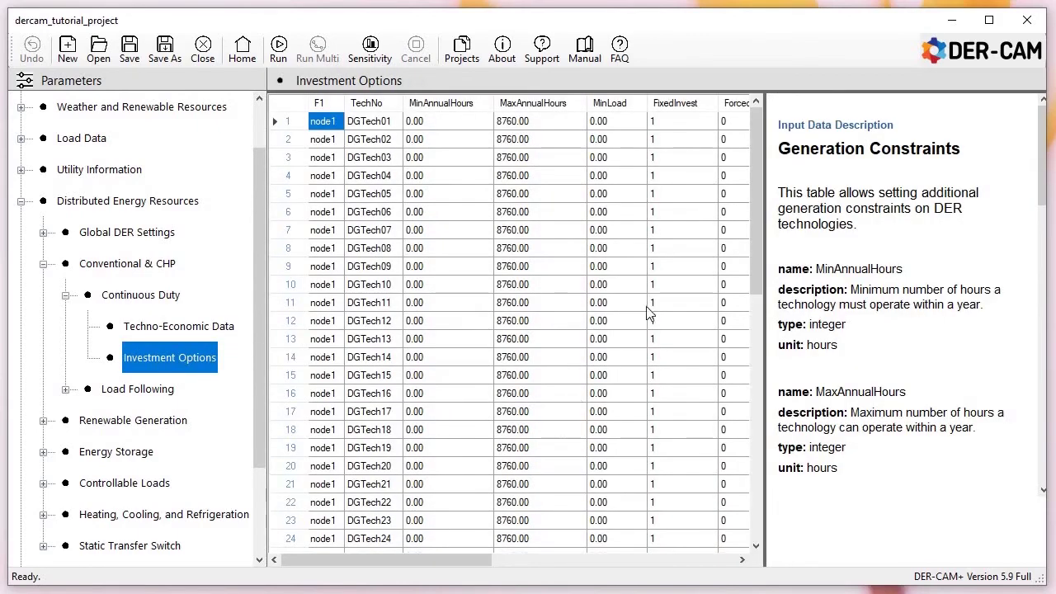
left_click(691, 142)
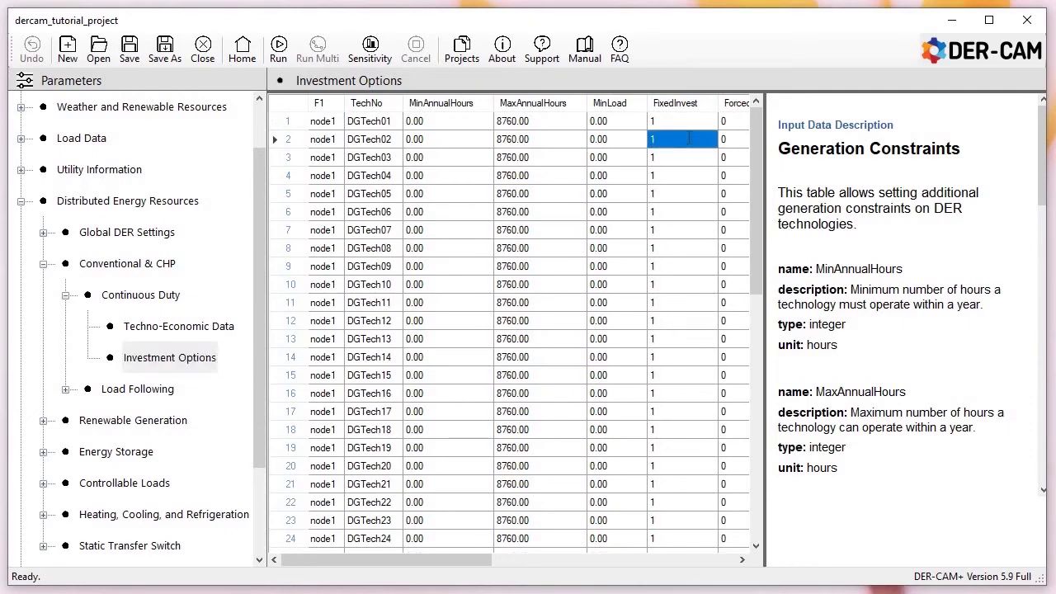
left_click(689, 139)
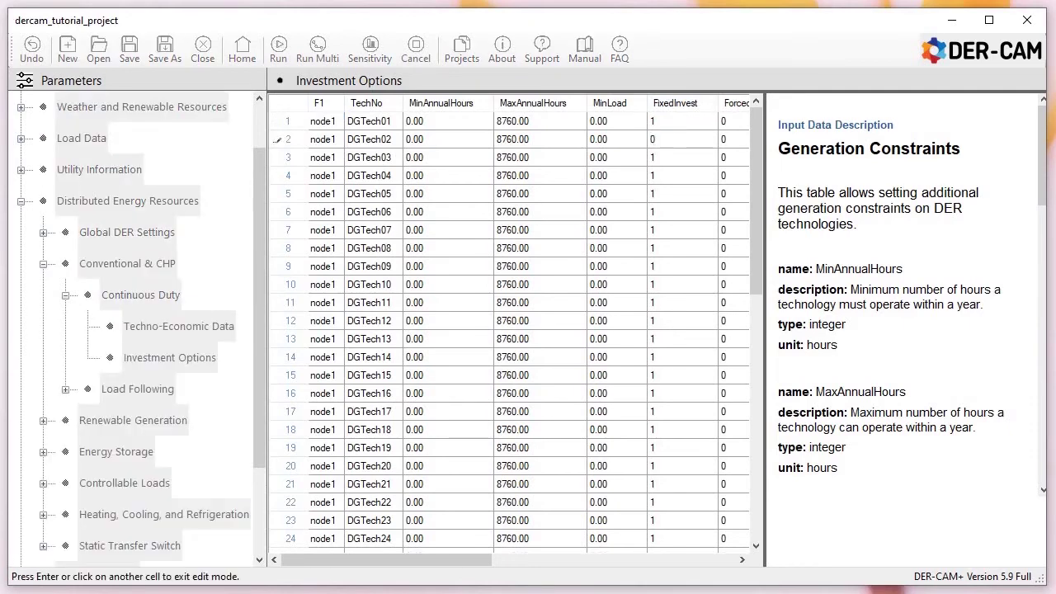
type("0")
key("Return")
type("0")
key("Return")
type("0")
key("Return")
type("0")
key("Return")
type("0")
key("Return")
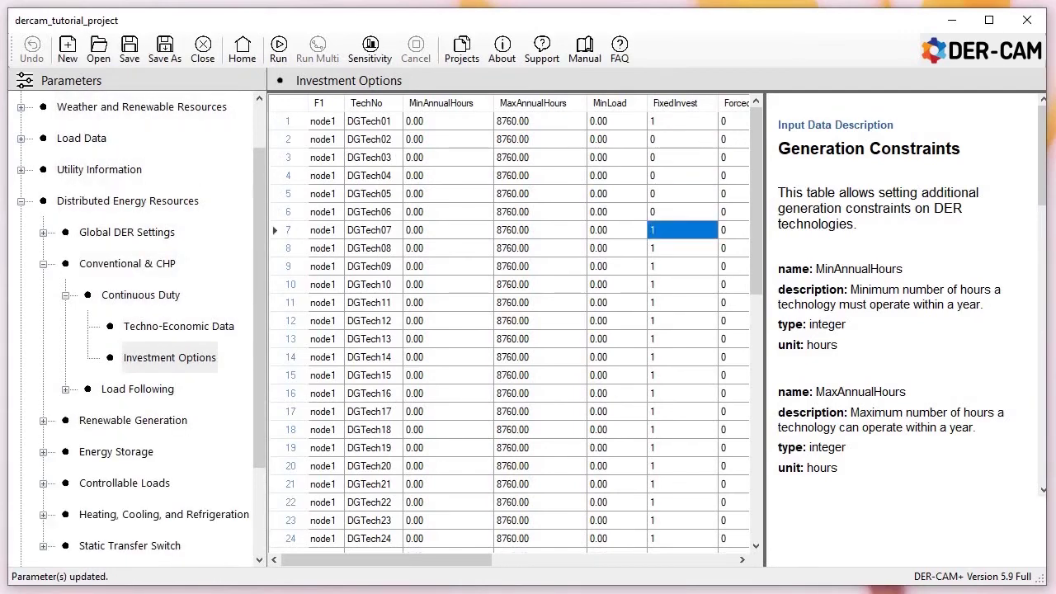
- Set ForcedNumber to 1 for DGTech01 in the continuous duty Investment Options and recheck the table
left_click_drag(456, 561, 511, 562)
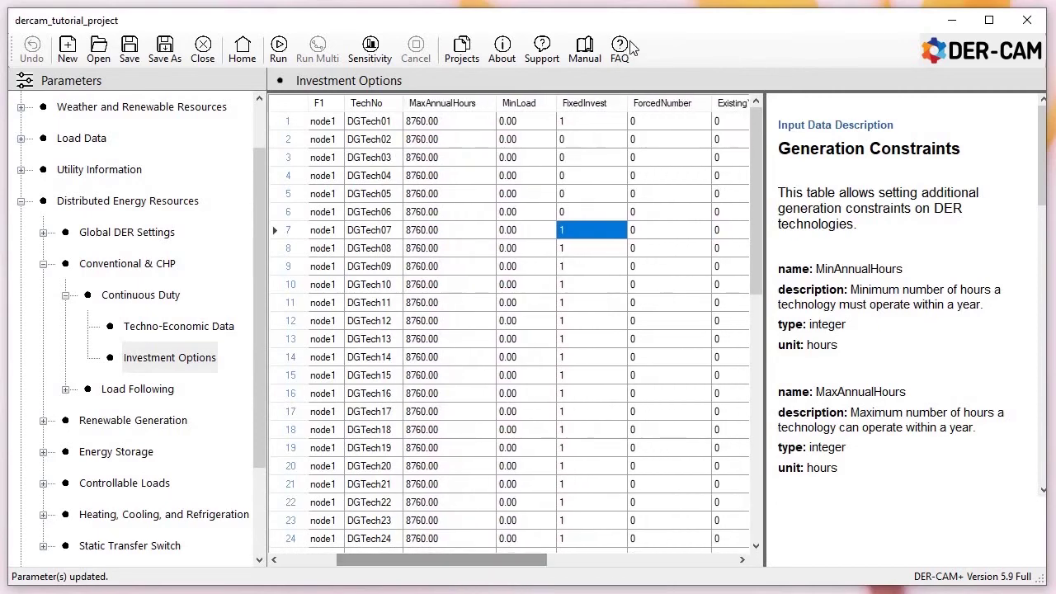
left_click(651, 125)
left_click(652, 122)
type("1")
key("Return")
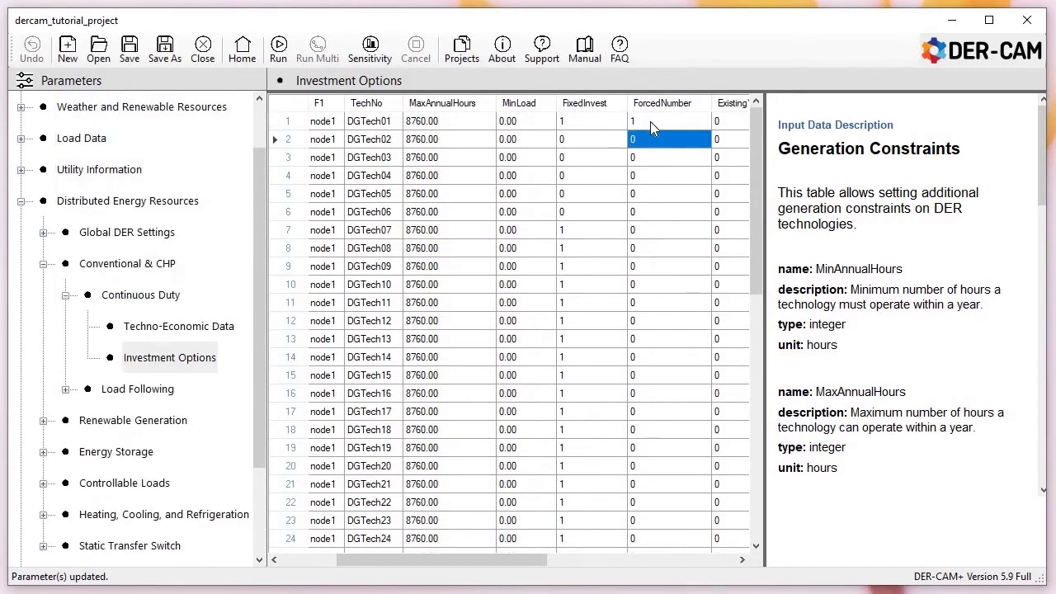
left_click(66, 296)
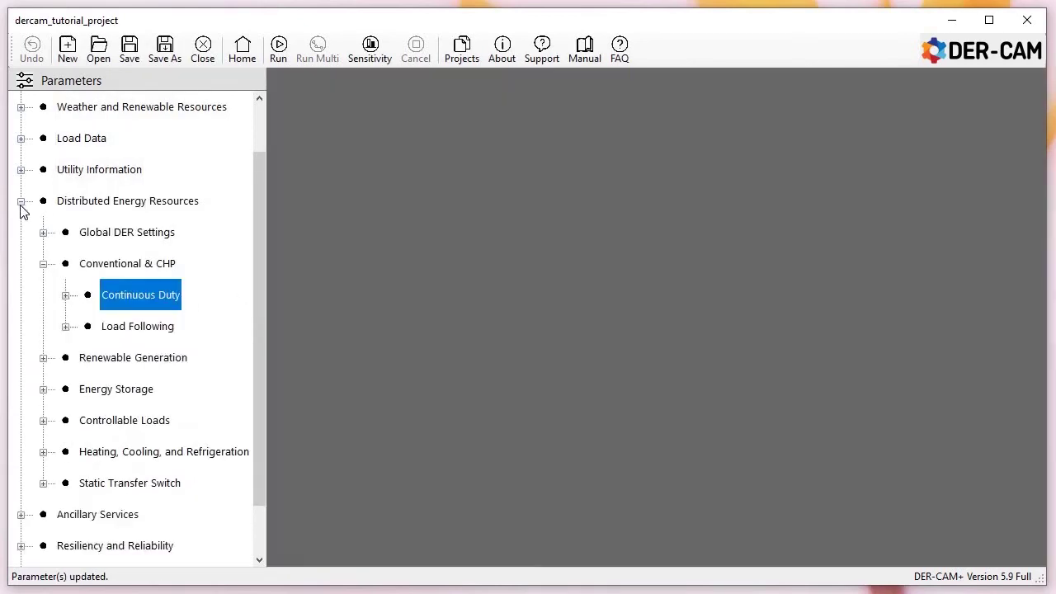
left_click(66, 295)
left_click(160, 360)
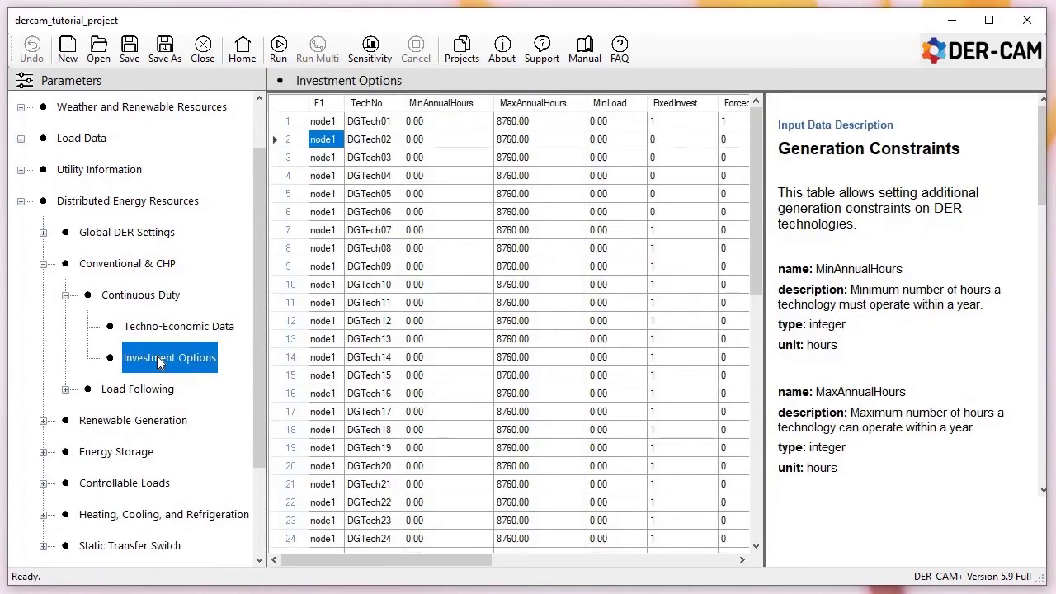
- Check the allowPVCurtailment setting in the General Constraints of Global DER Settings and close the Distributed Energy Resources parameters
left_click(66, 294)
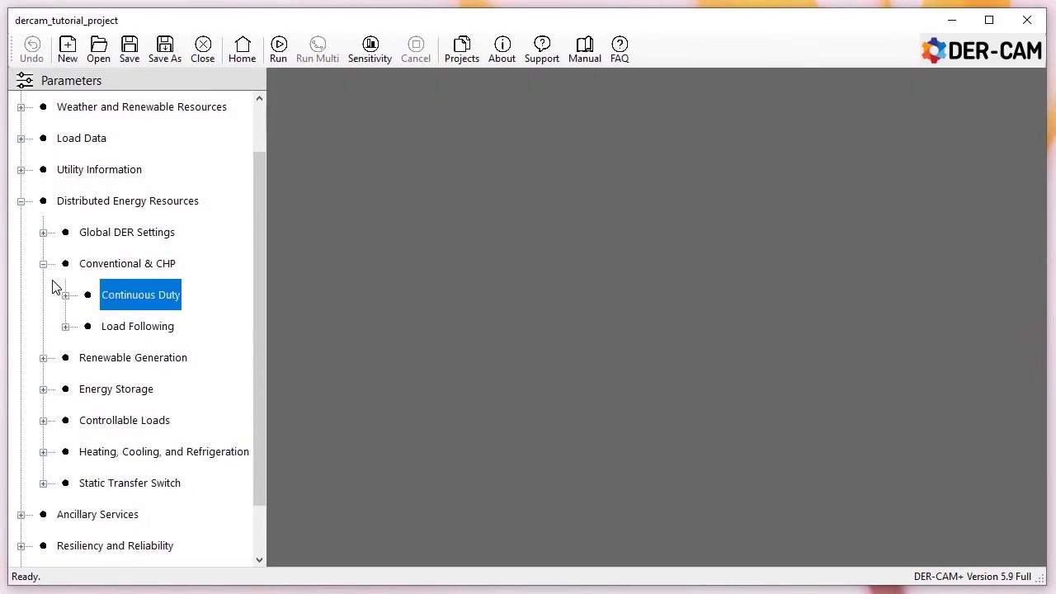
left_click(44, 264)
left_click(43, 232)
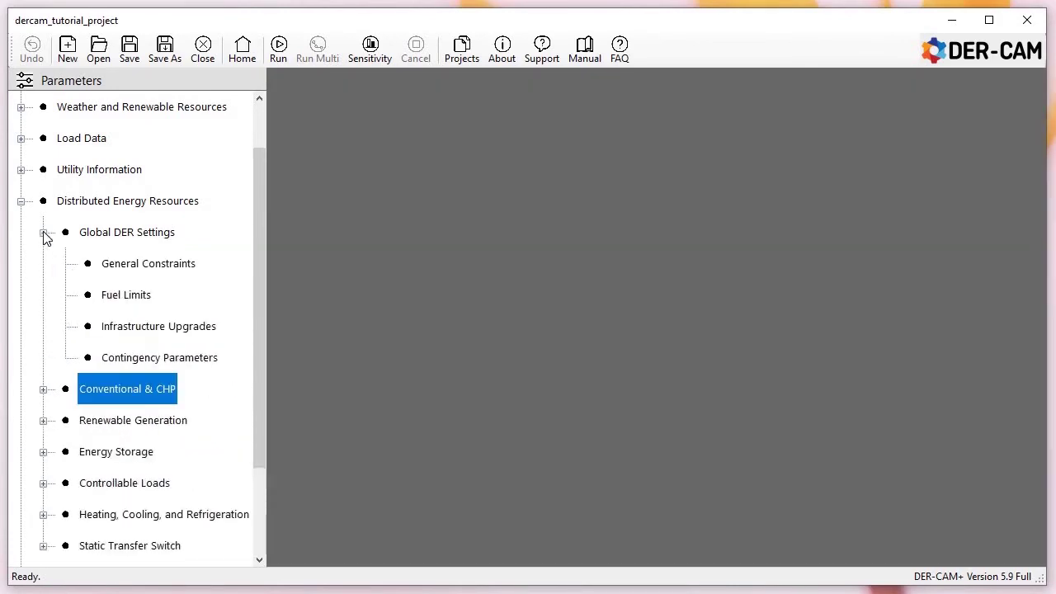
left_click(156, 275)
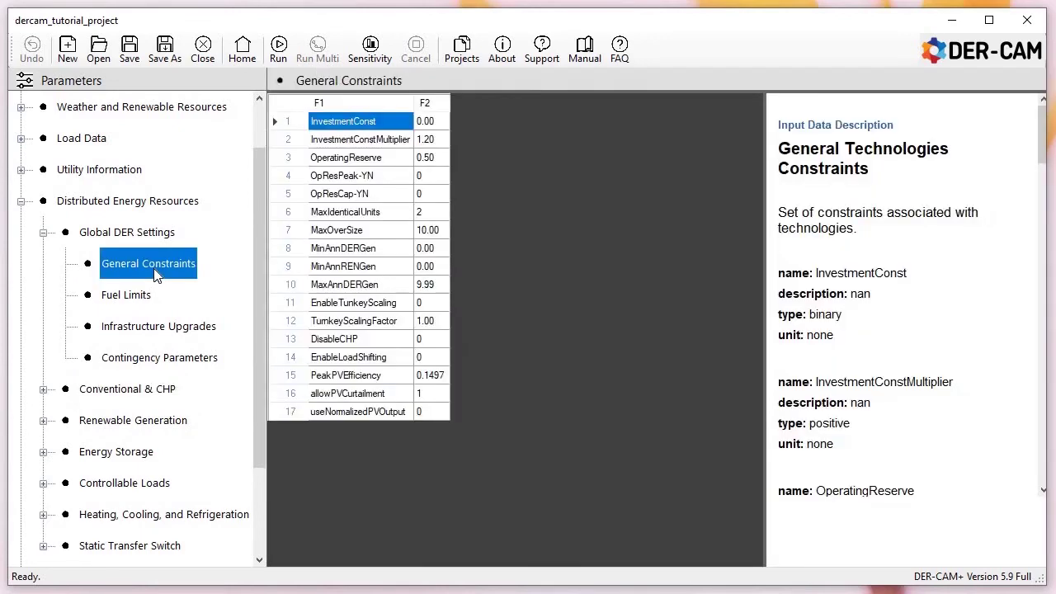
left_click(443, 396)
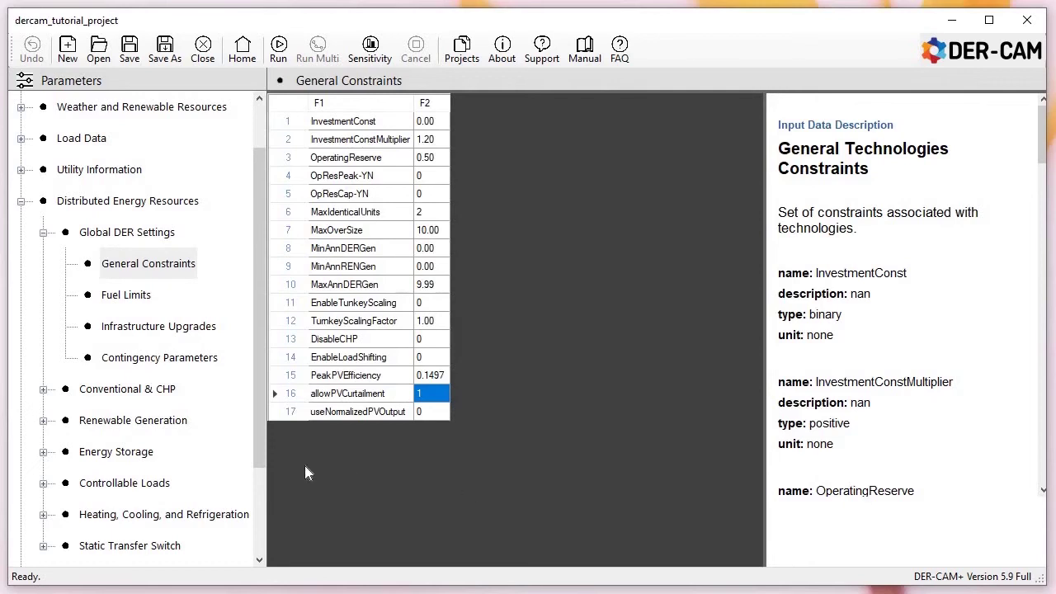
left_click(43, 232)
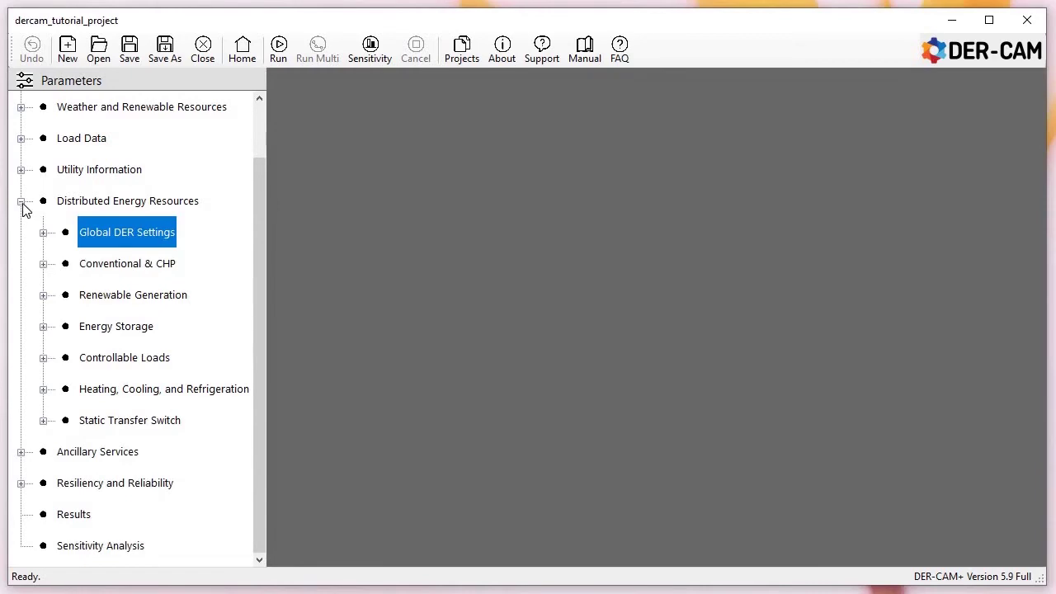
left_click(20, 200)
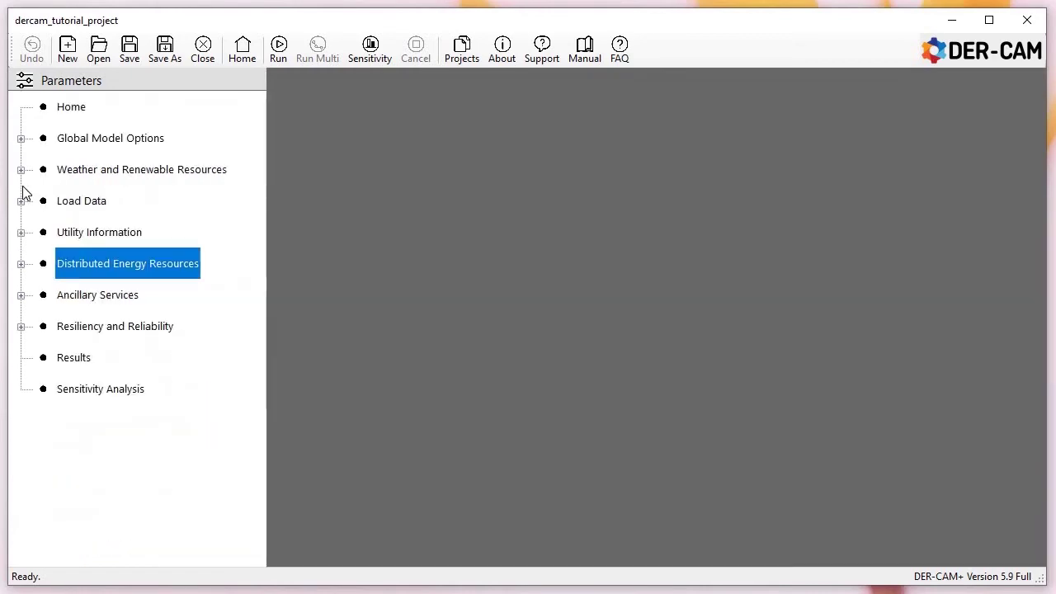
- Set NetMetering and RenewableExport to 1 in the Power Export Options of Utility Information
left_click(20, 232)
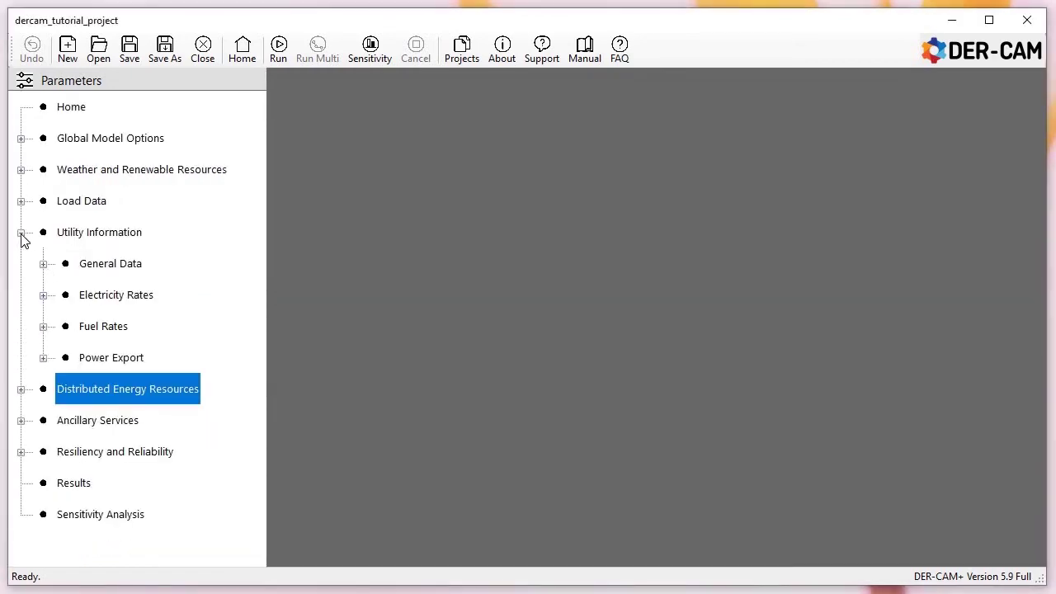
left_click(44, 358)
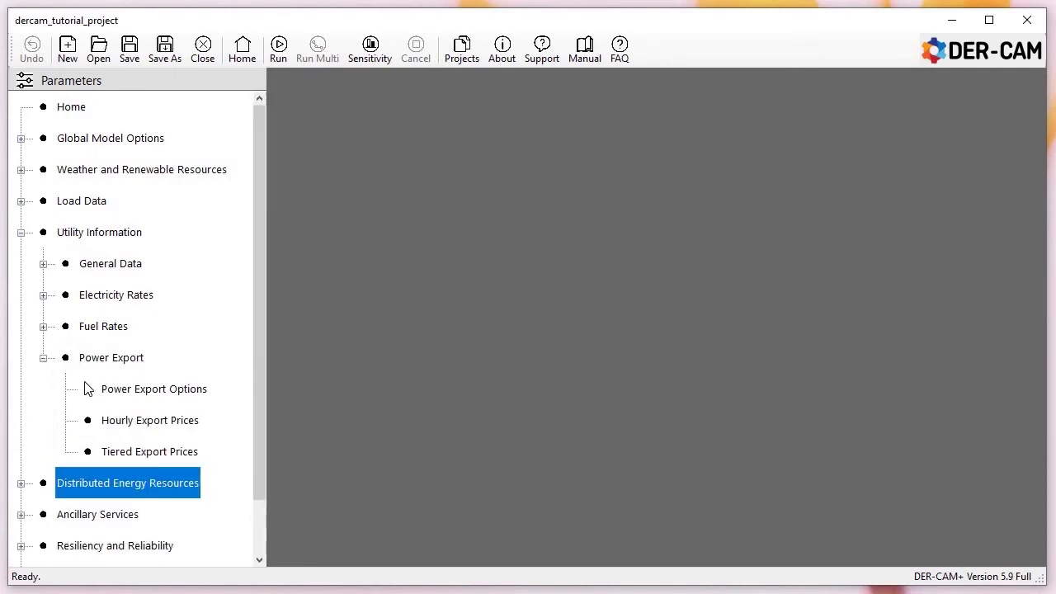
left_click(118, 392)
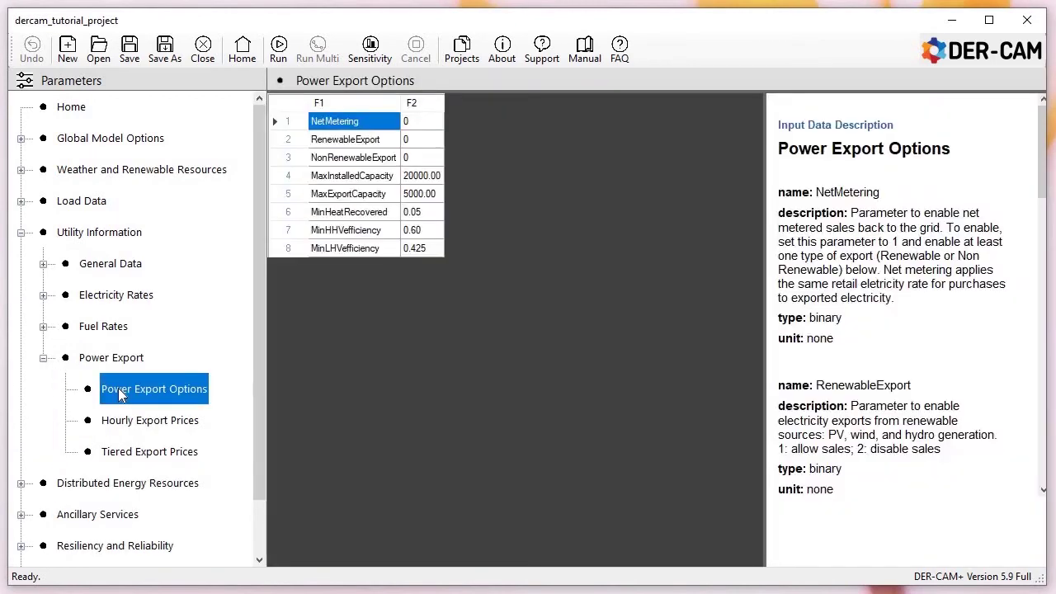
left_click(427, 124)
left_click(428, 123)
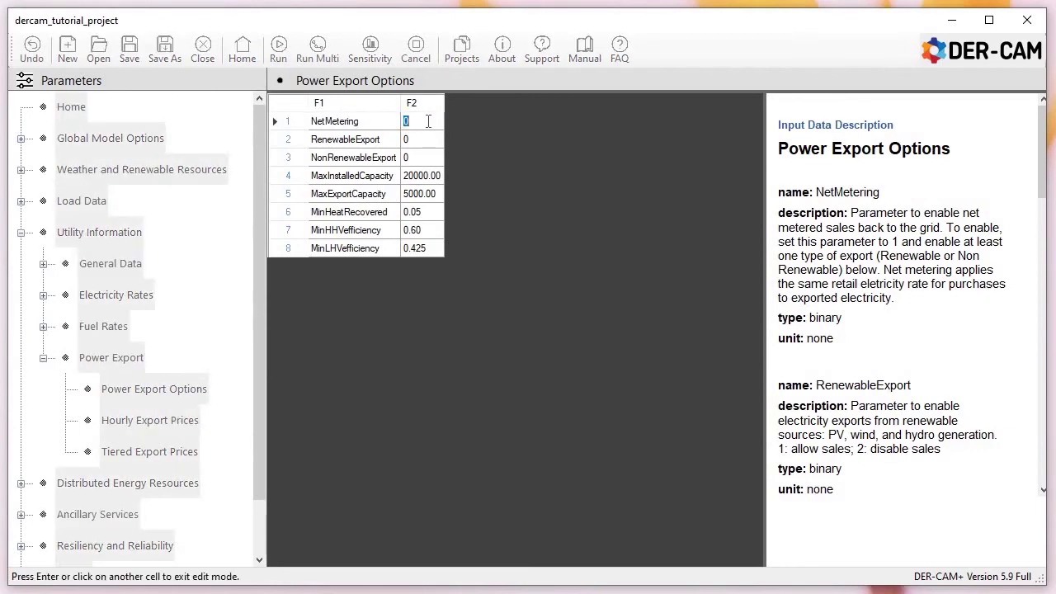
key("Return")
type("1")
key("Return")
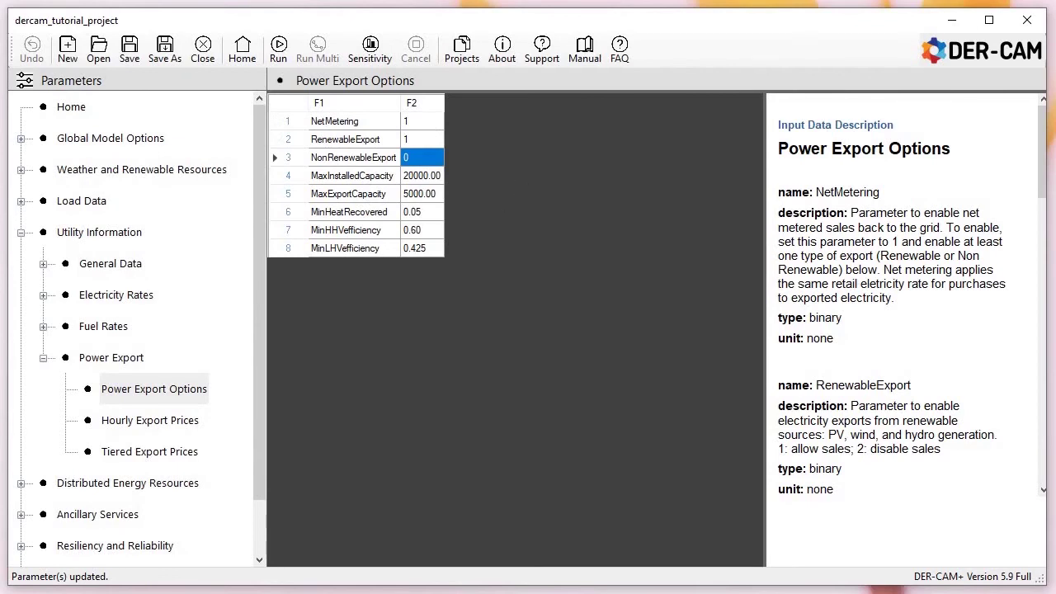
- Save the project with the updated parameters and run the investment case optimization
left_click(43, 358)
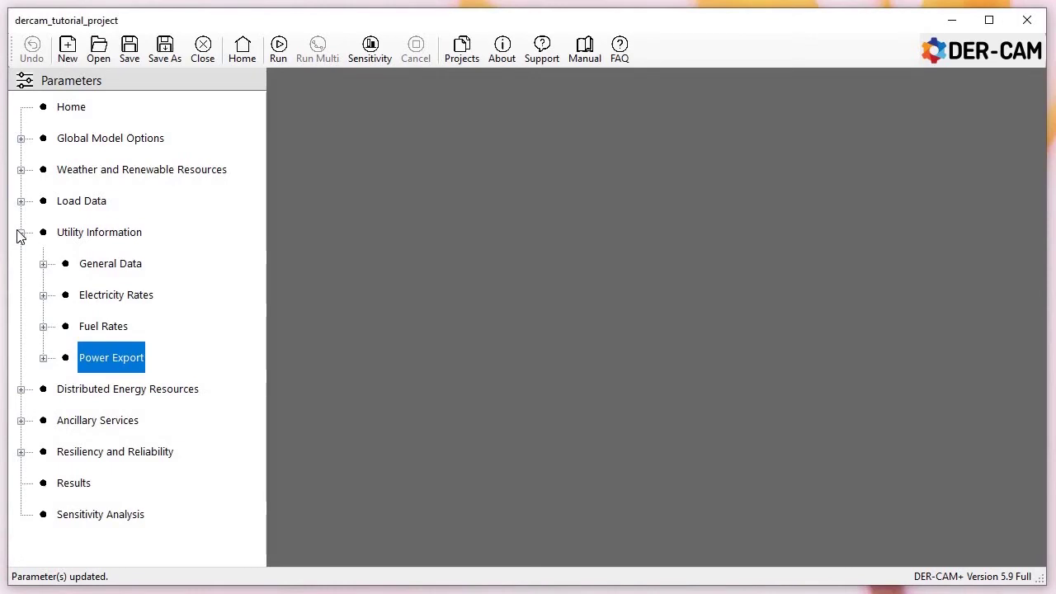
left_click(21, 233)
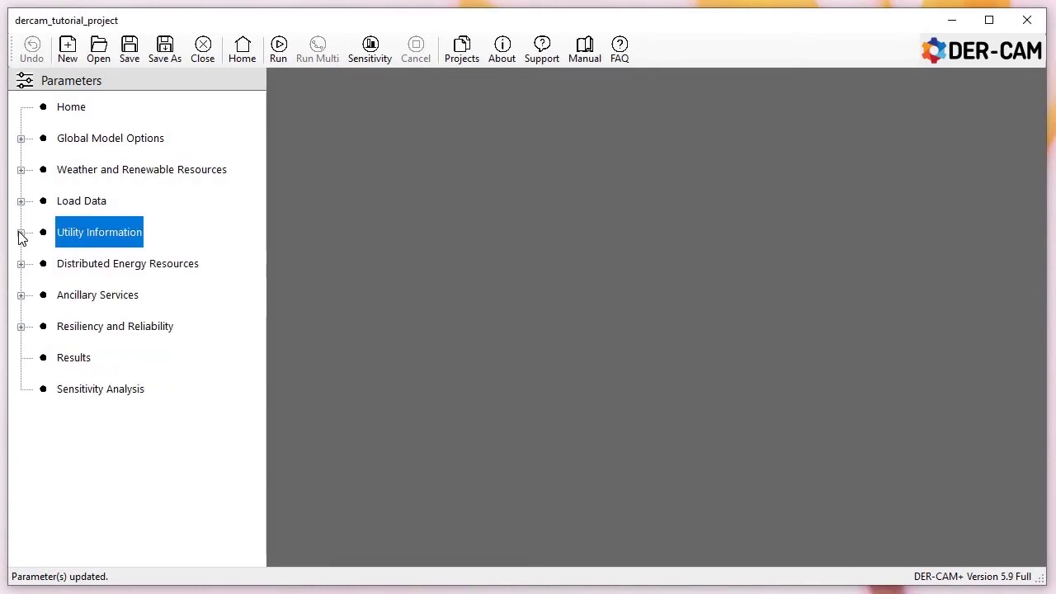
left_click(128, 54)
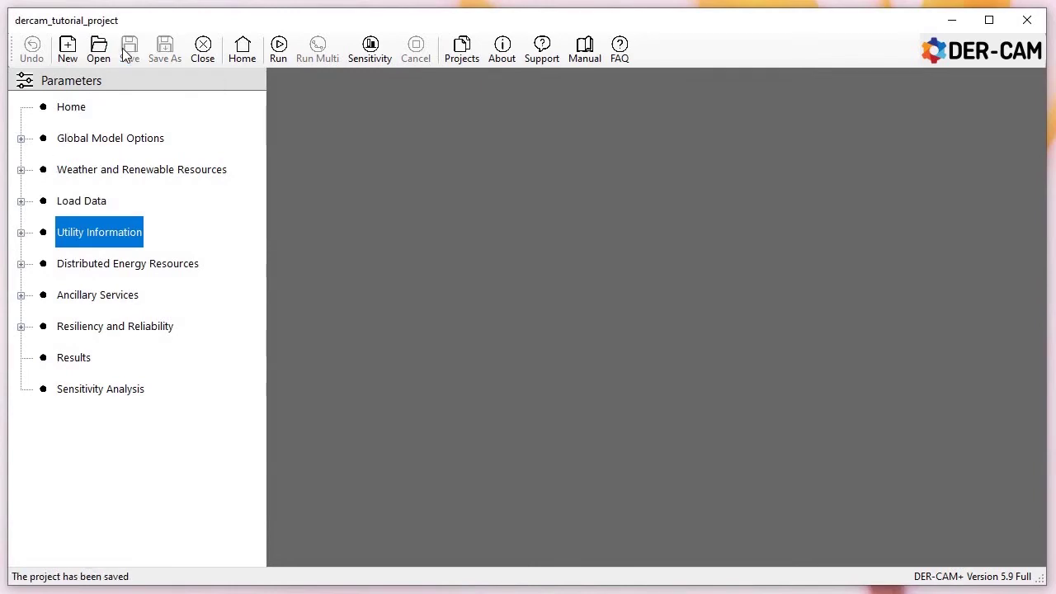
left_click(280, 51)
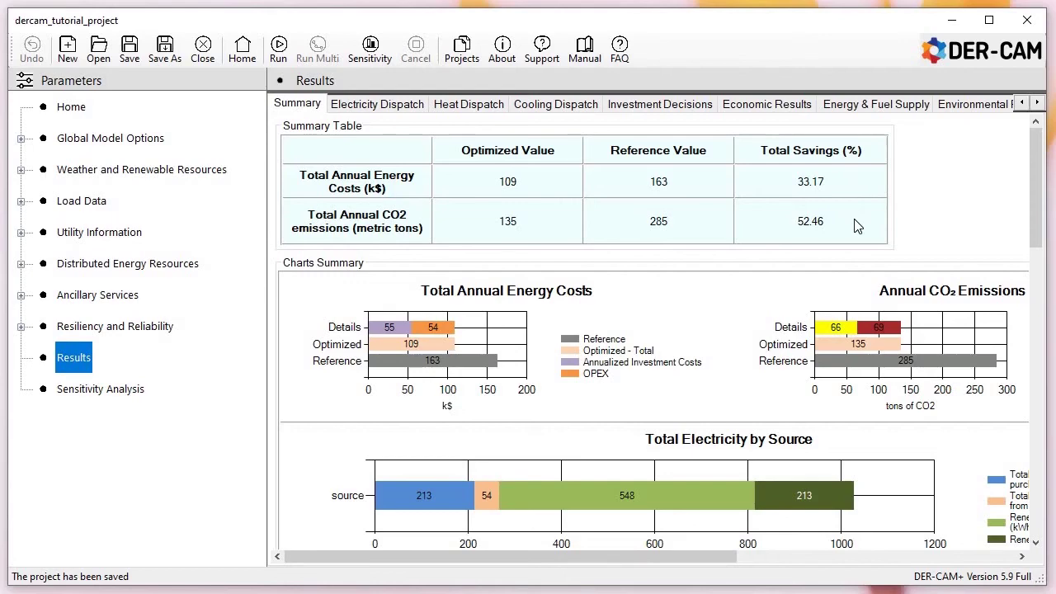
- Examine the results summary charts for electricity by source, DER capital costs and new DER capacities
scroll(830, 247, "down", 2)
left_click_drag(520, 557, 568, 554)
left_click_drag(1036, 209, 1037, 262)
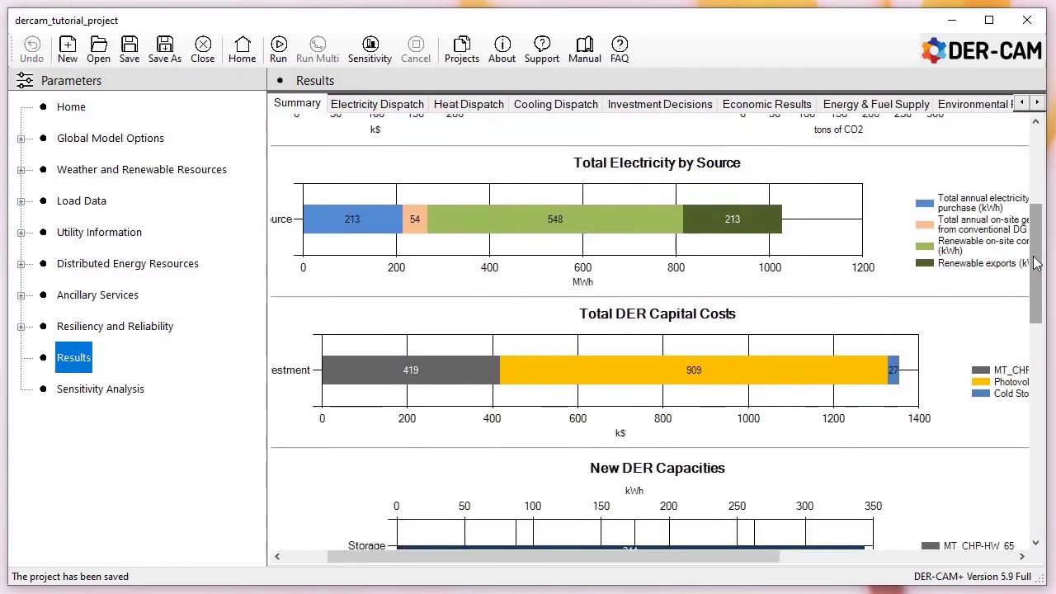
left_click_drag(754, 558, 715, 557)
left_click_drag(1039, 233, 1038, 287)
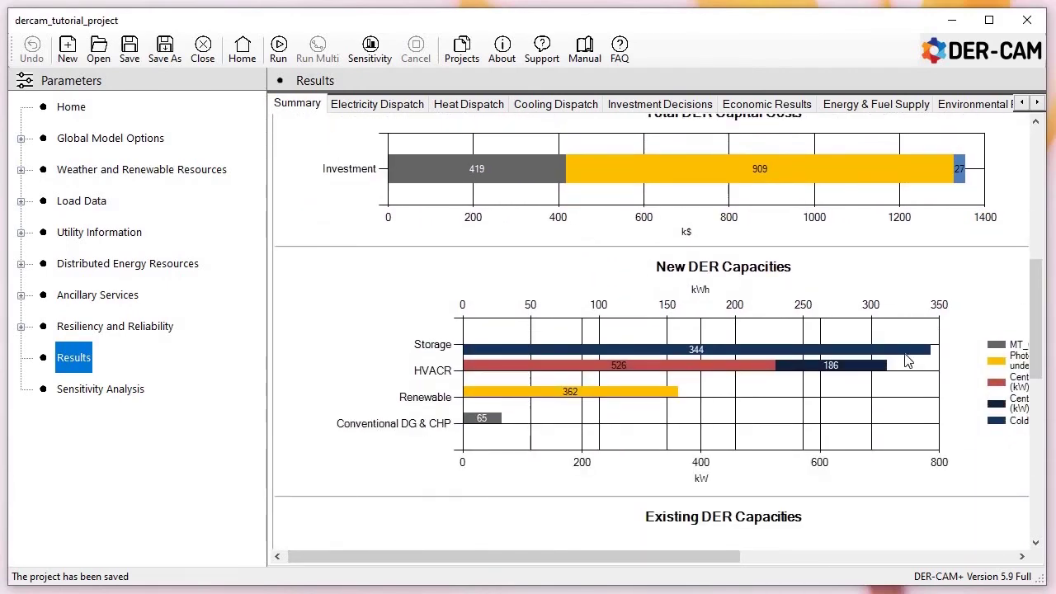
- Review the energy and CO2 summary tables, showing the descriptions of Onsite Renewable Gen., Total CO2 and CO2 from Electricity
left_click_drag(1036, 320, 1031, 454)
left_click_drag(521, 558, 866, 558)
left_click(463, 394)
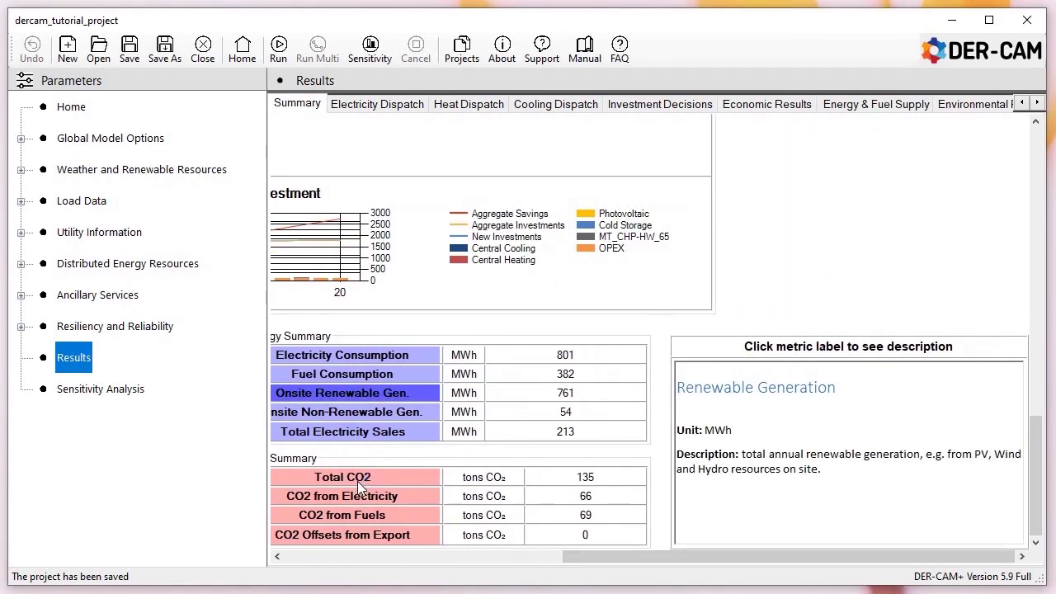
left_click(362, 477)
left_click(362, 496)
left_click_drag(566, 558, 287, 558)
left_click_drag(1035, 476, 1035, 186)
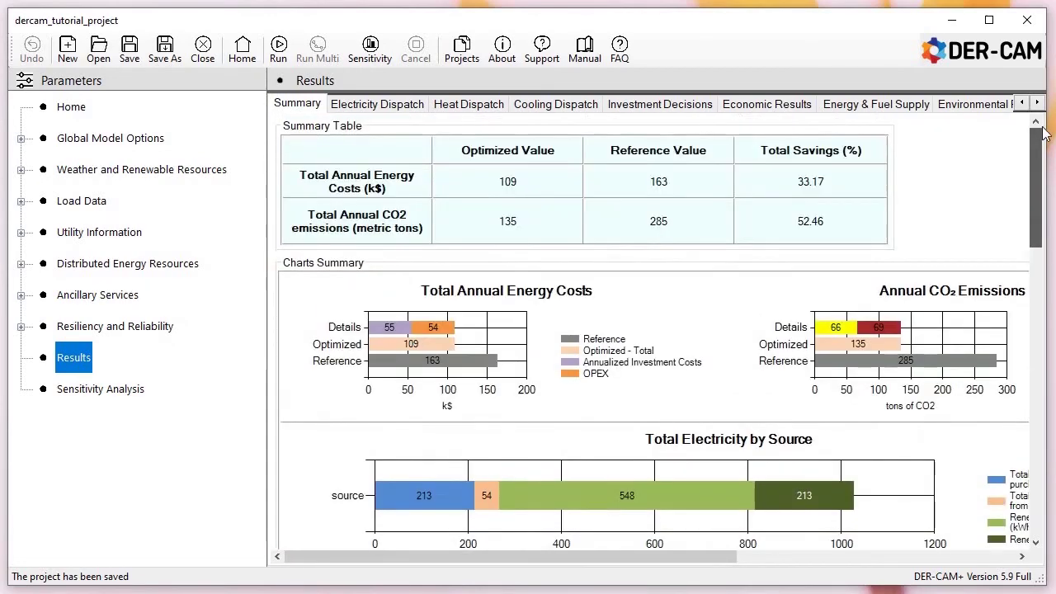
- Compare the July electricity dispatch for the Week, Weekend and Peak day types
left_click(359, 105)
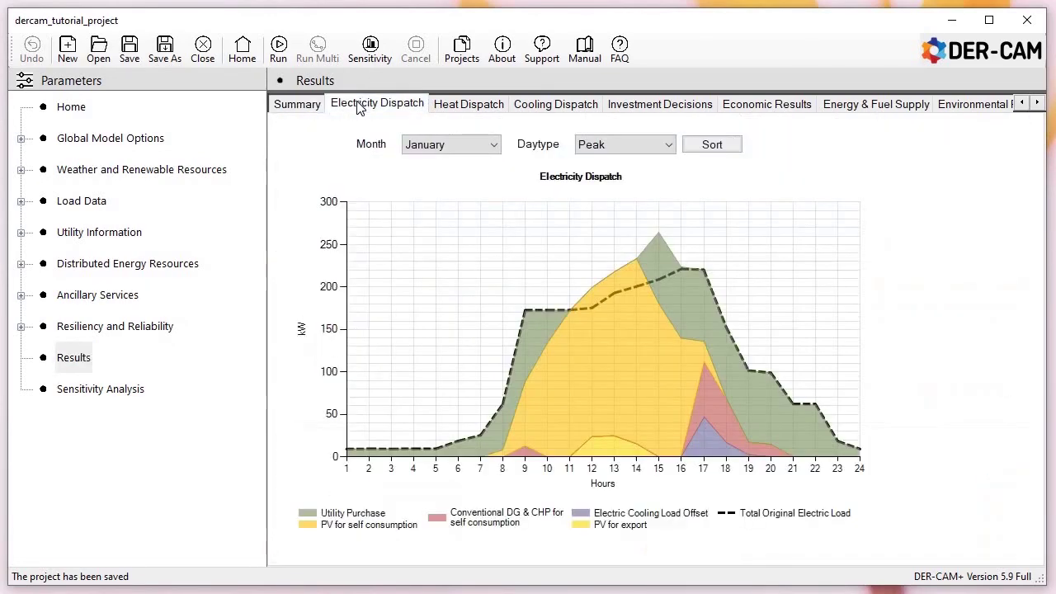
left_click(438, 145)
left_click(440, 240)
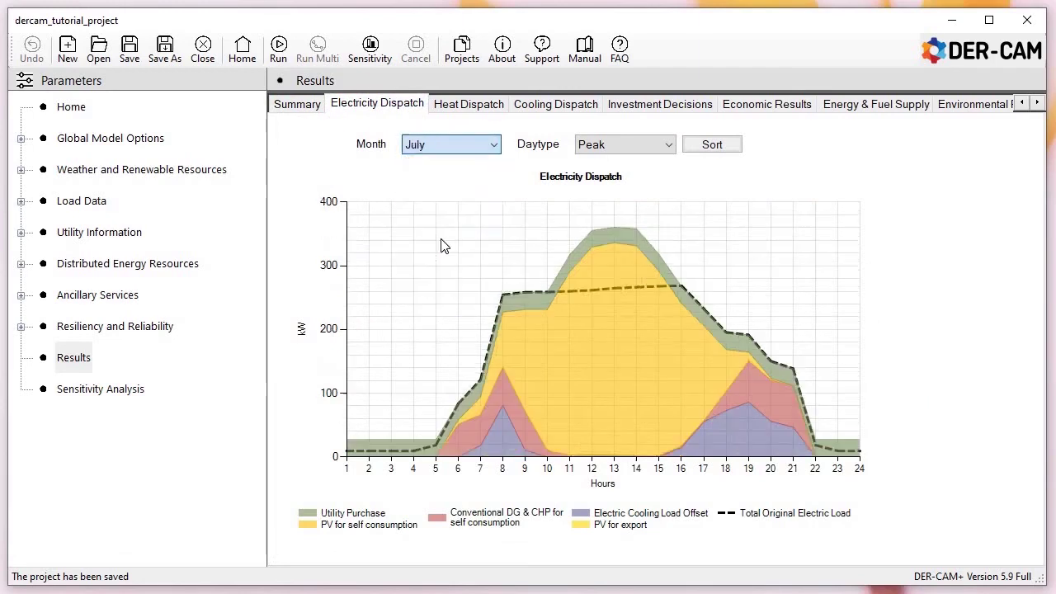
left_click(593, 146)
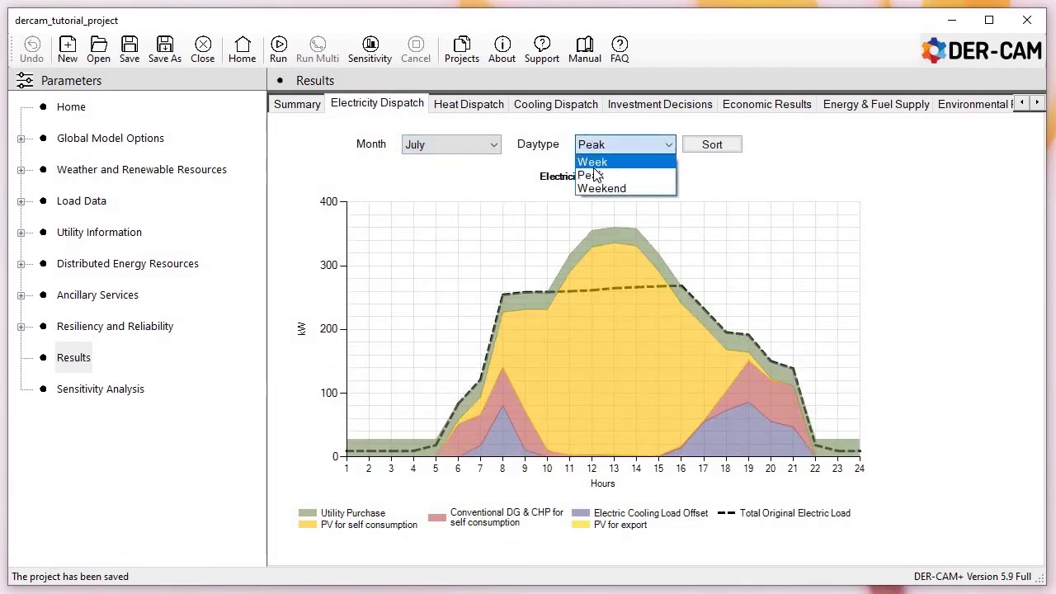
left_click(594, 164)
left_click(608, 144)
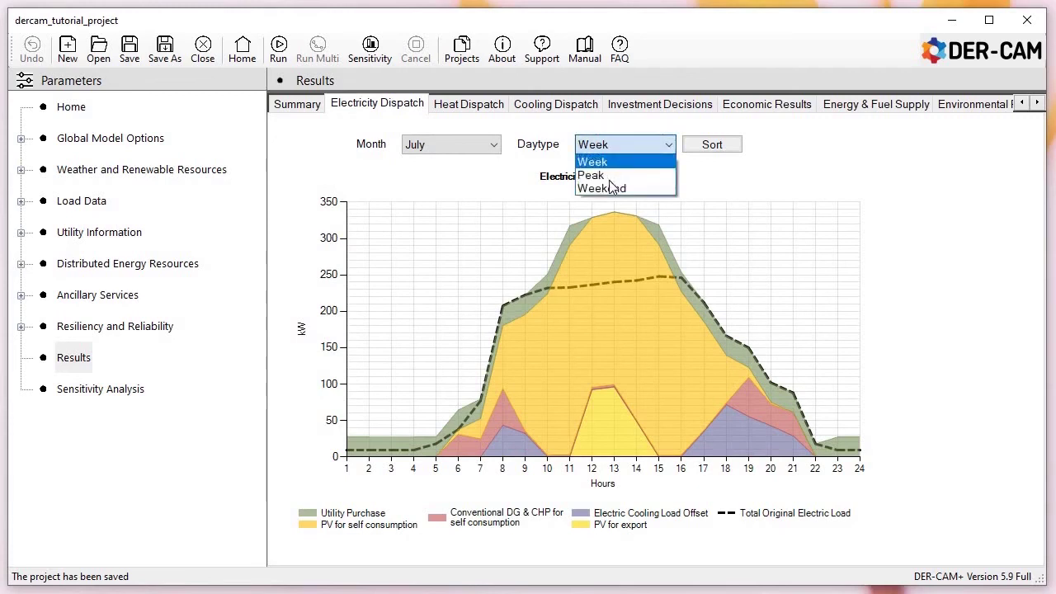
left_click(610, 188)
left_click(623, 153)
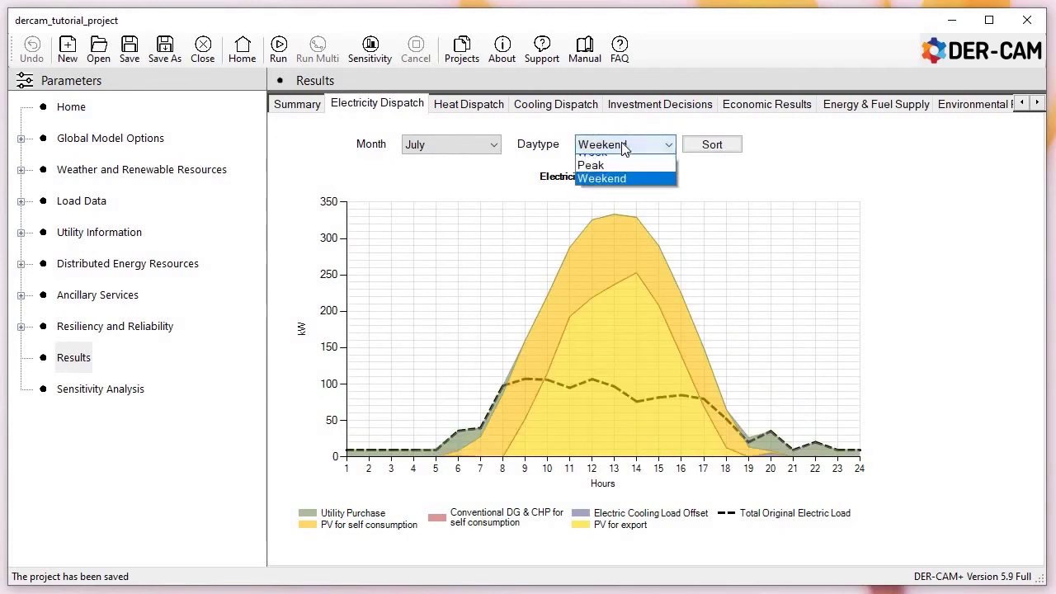
left_click(613, 176)
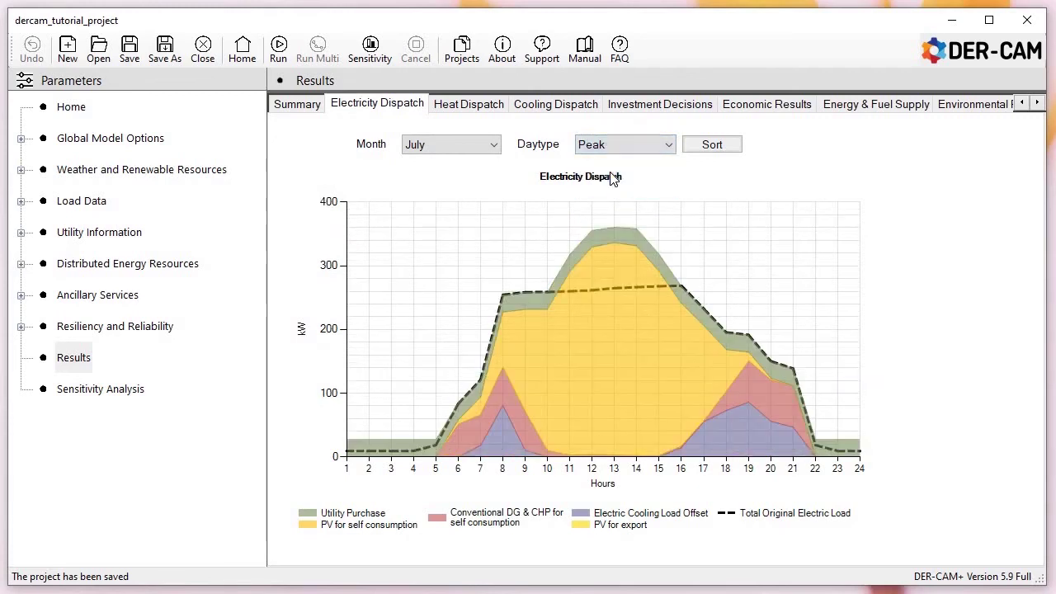
- Look through the Detailed Results table down to the monthly power demand figures, and bring the first result categories back into view
left_click(1037, 102)
left_click(1037, 103)
left_click(938, 107)
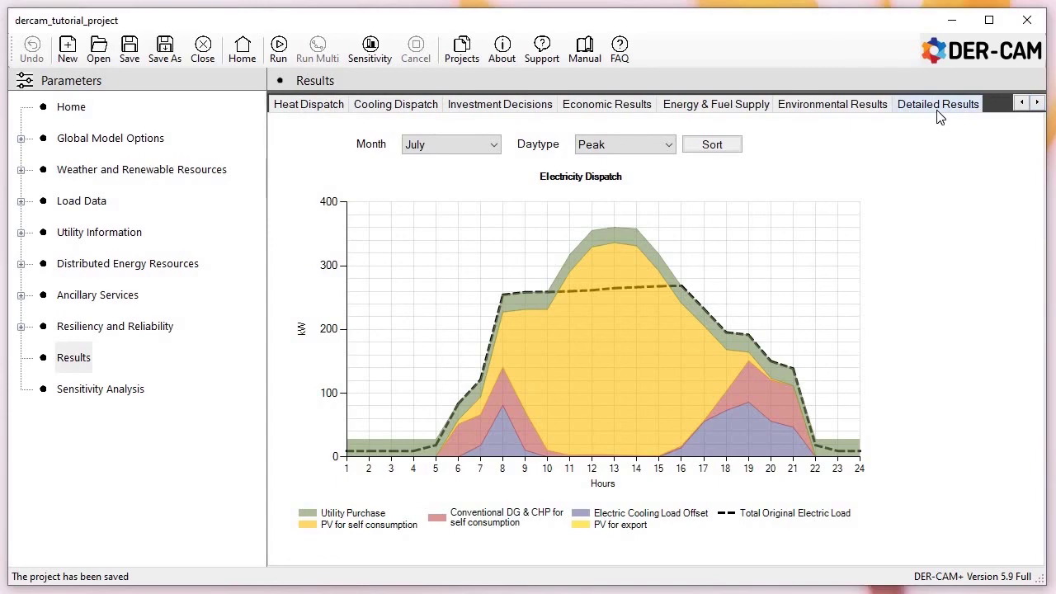
left_click_drag(1034, 137, 1034, 191)
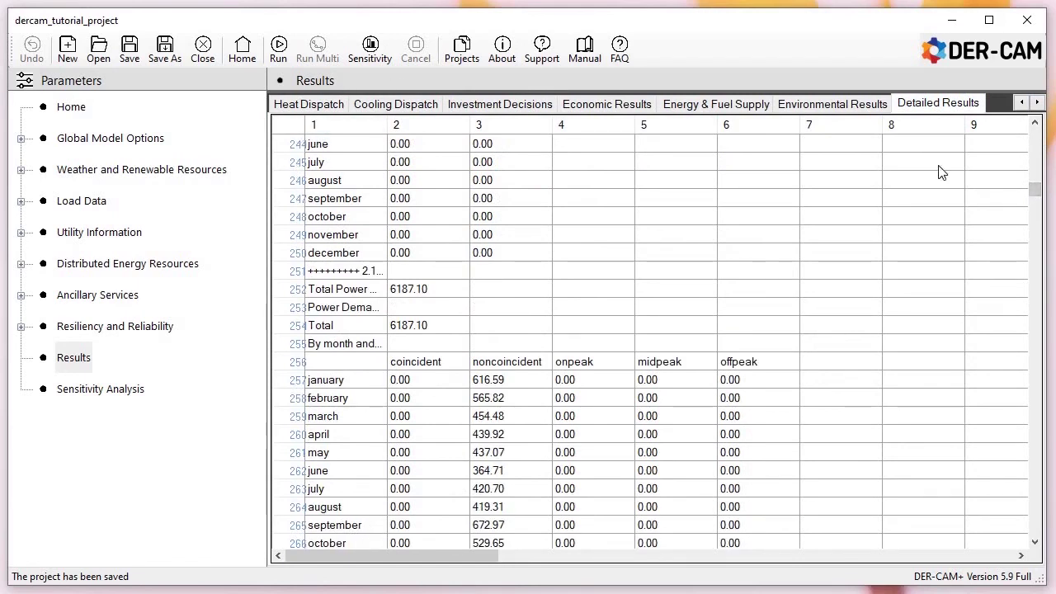
left_click(1021, 102)
left_click(1021, 102)
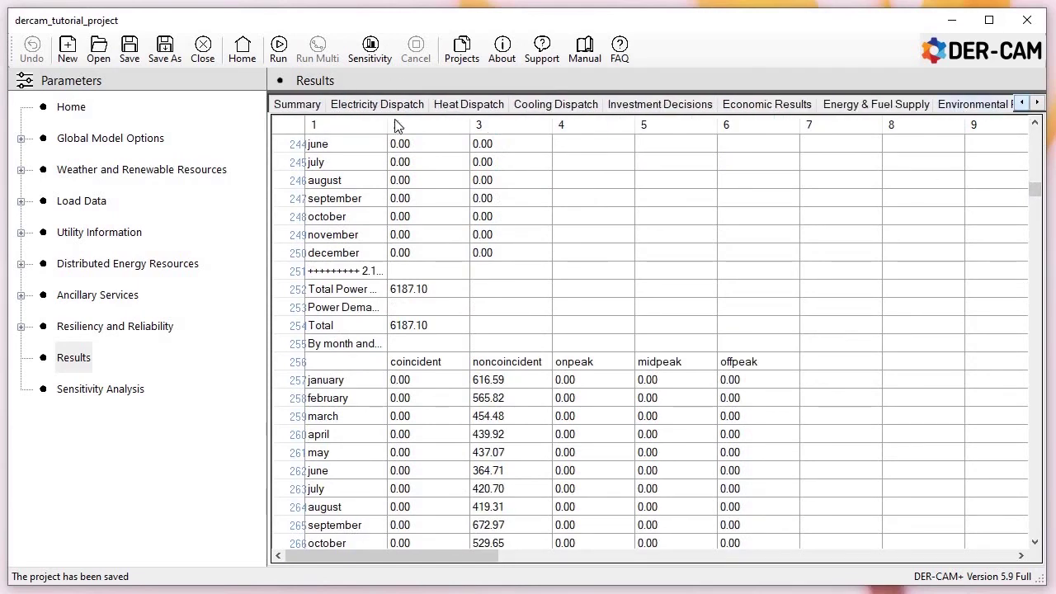